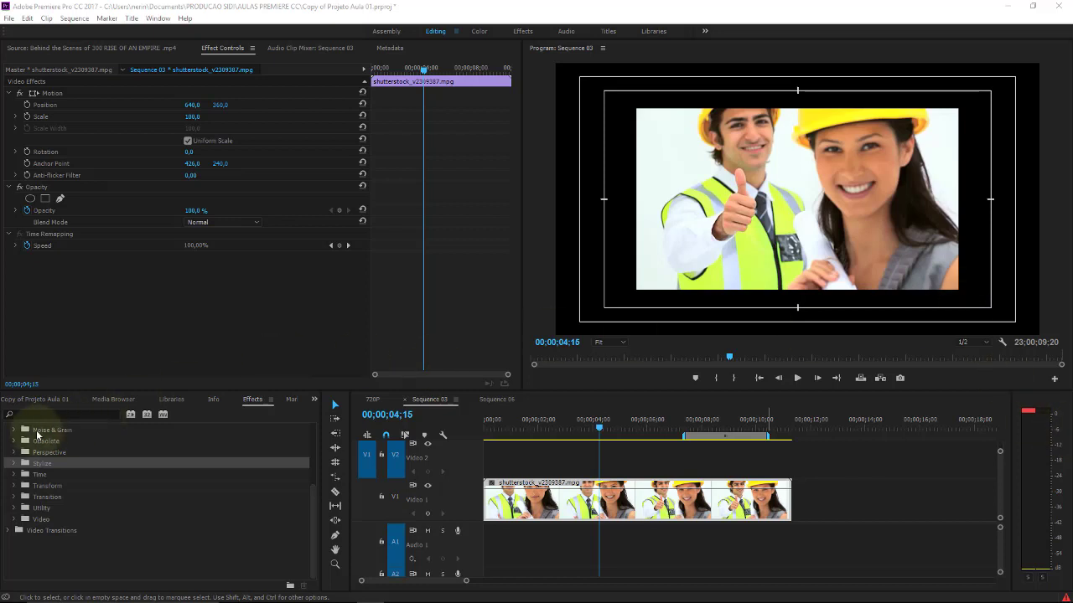
Step: Apply Stylize > Alpha Glow to the construction-worker clip and set Glow to 50
click(13, 463)
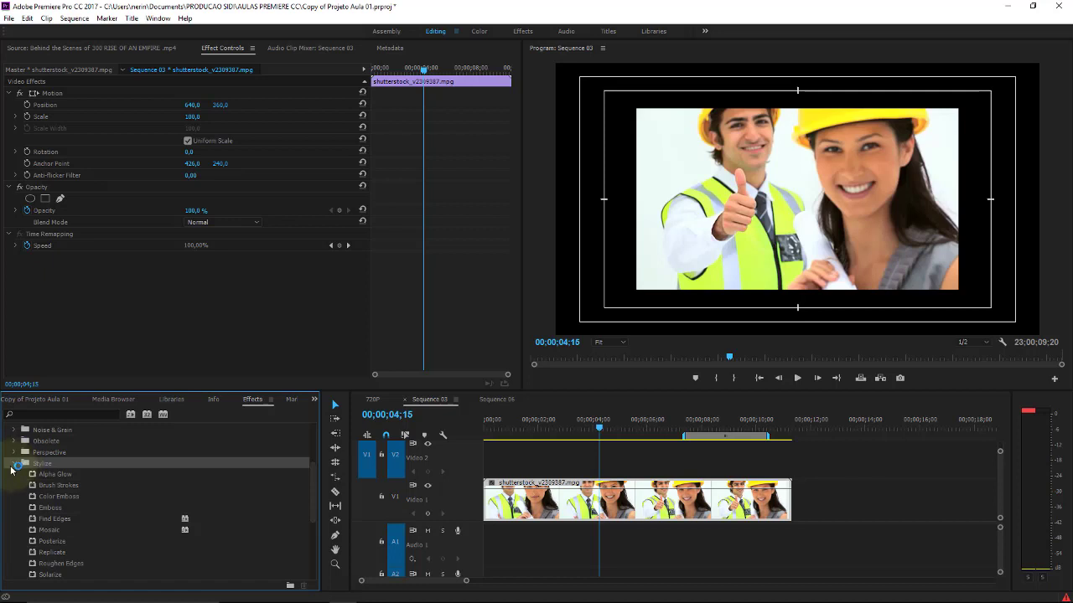
click(14, 465)
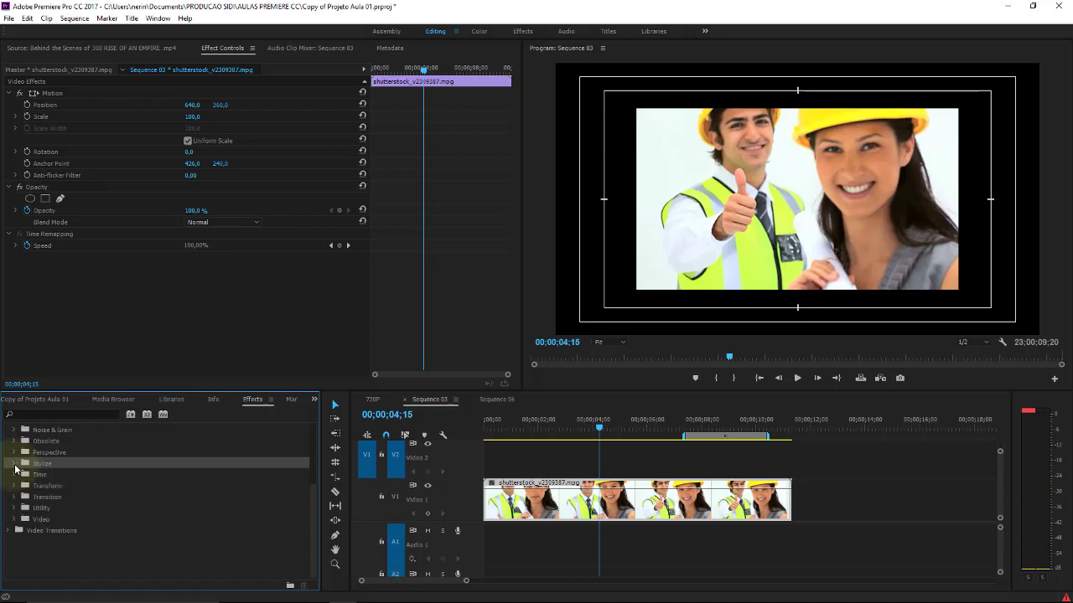
click(14, 464)
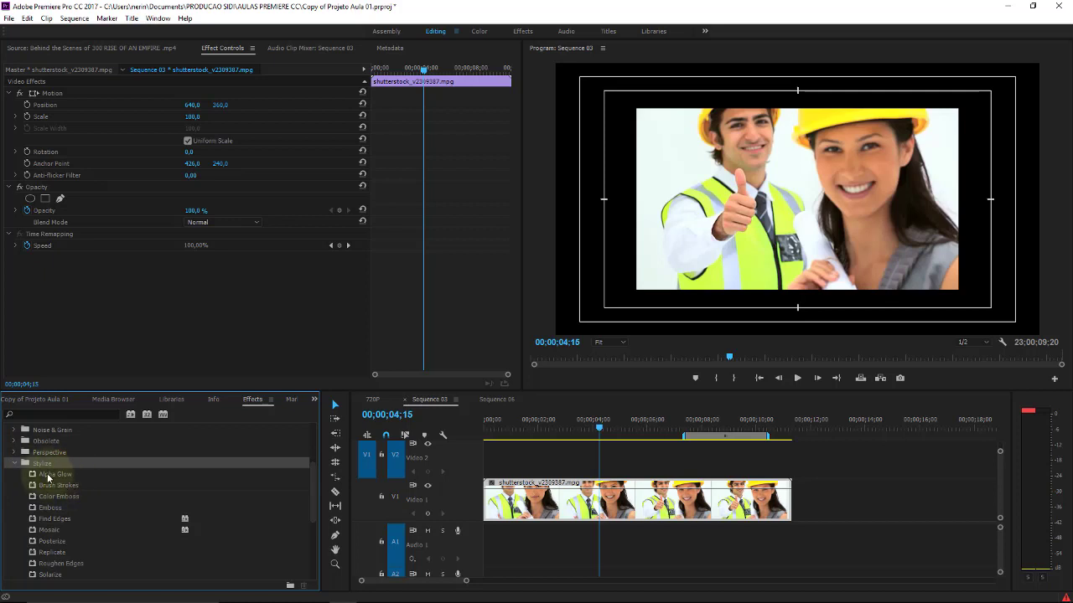
mouse_move(42, 476)
mouse_down()
mouse_move(602, 511)
mouse_move(603, 497)
mouse_up()
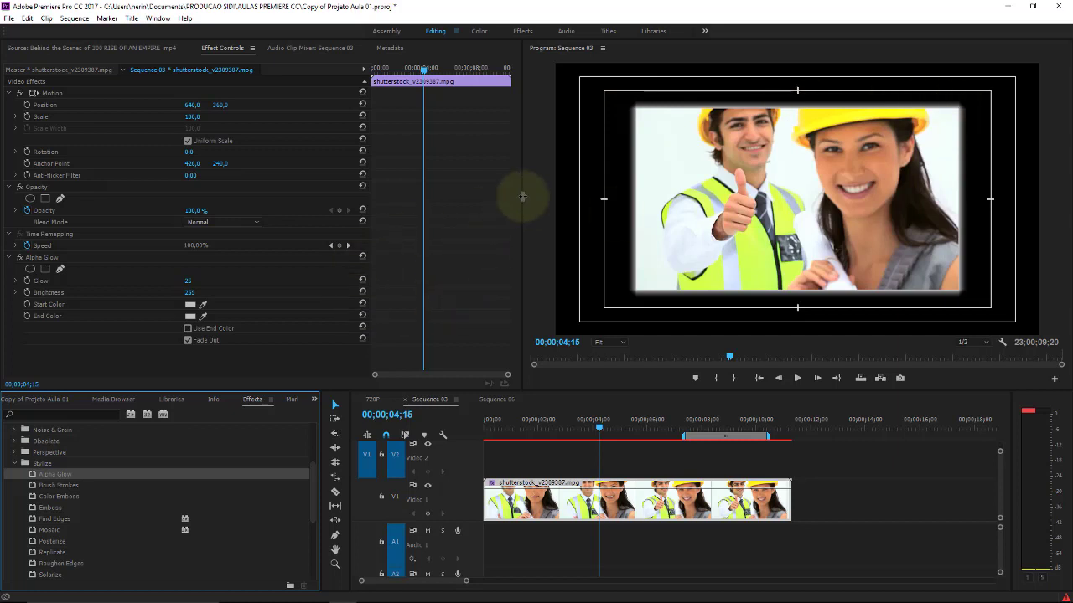
mouse_move(189, 282)
mouse_down()
mouse_move(212, 279)
mouse_move(152, 283)
mouse_up()
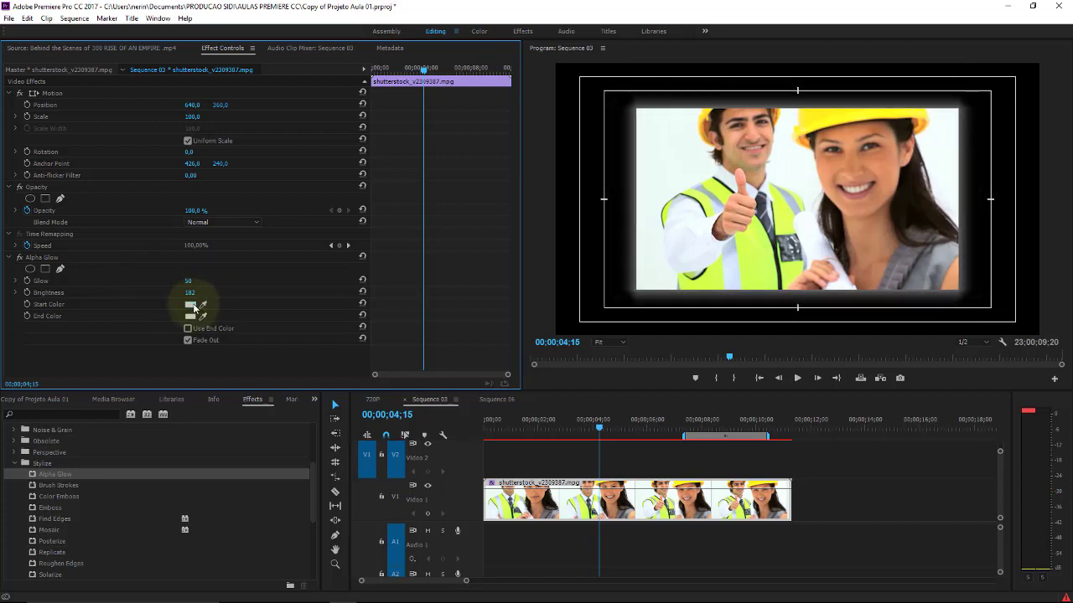
Step: Recolour Alpha Glow with a cyan start colour and red end colour, and raise Brightness to 255
click(193, 306)
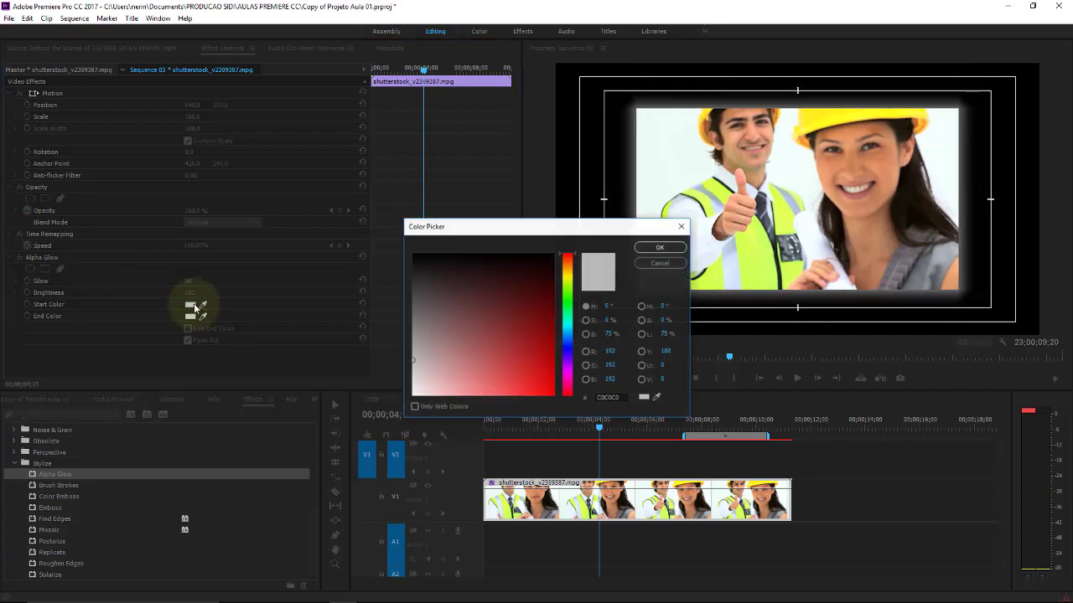
click(567, 322)
click(553, 380)
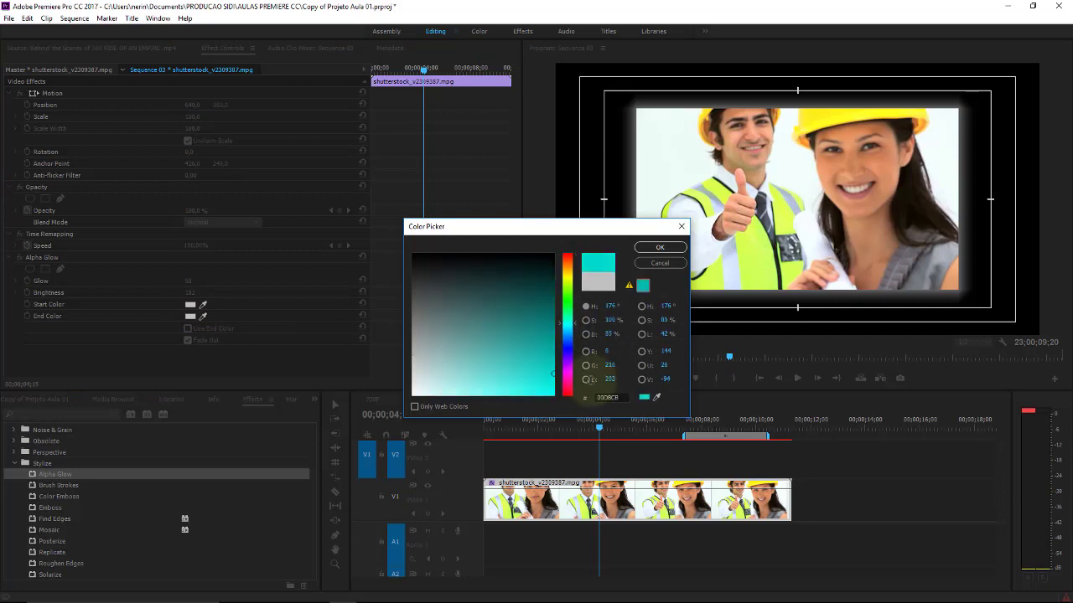
click(660, 247)
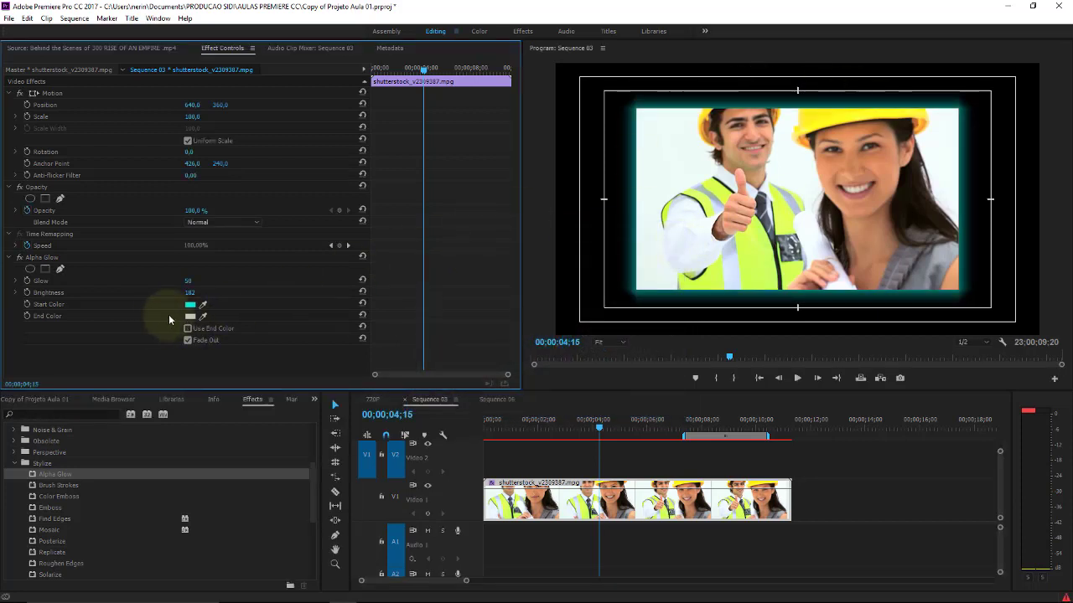
click(192, 317)
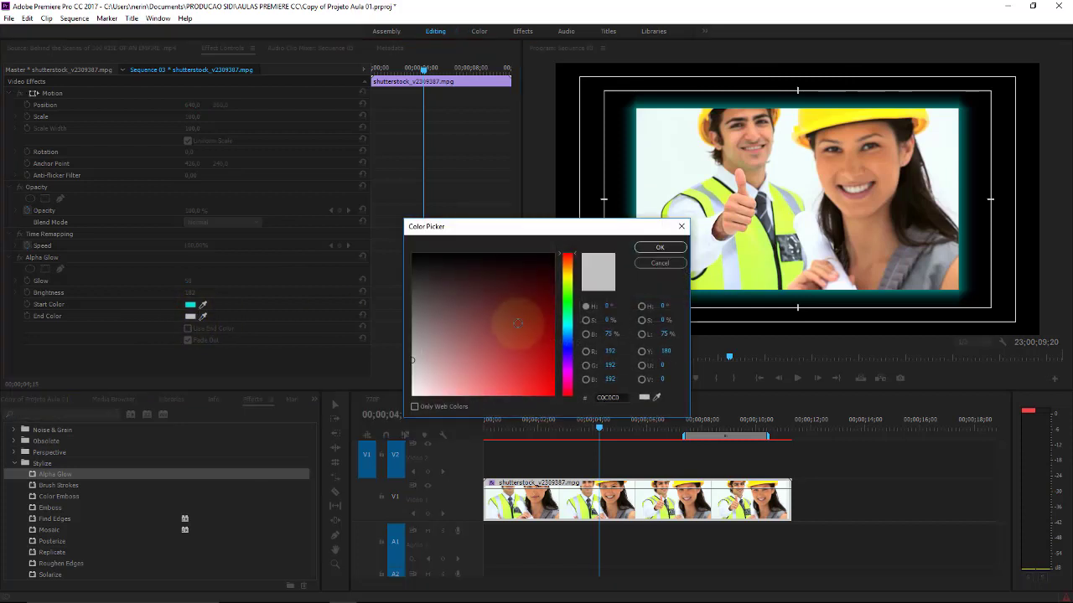
click(553, 394)
click(660, 248)
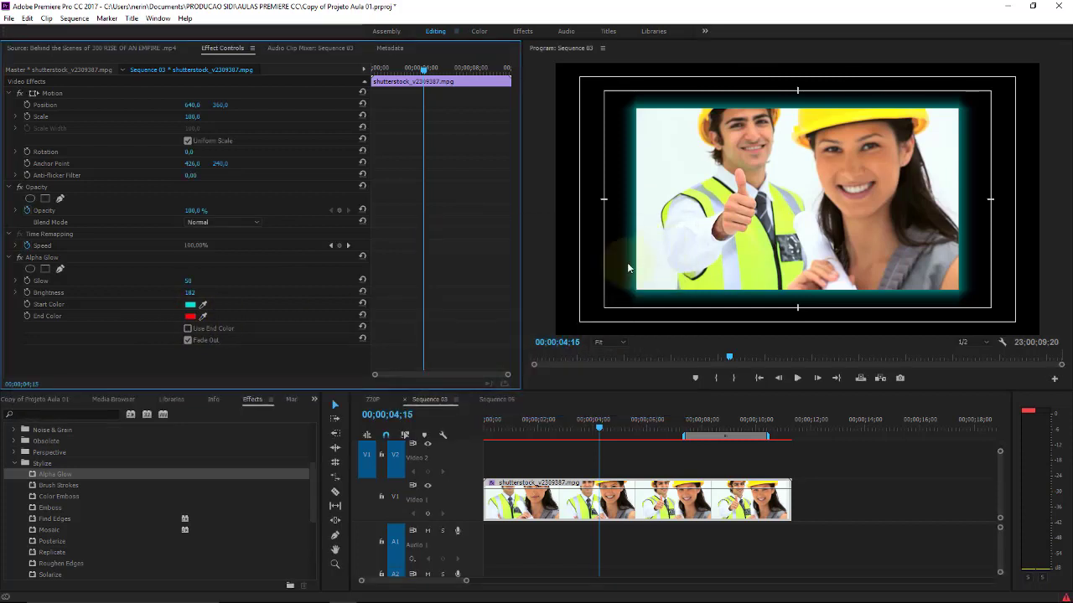
mouse_move(192, 293)
mouse_down()
mouse_move(243, 281)
mouse_move(216, 277)
mouse_up()
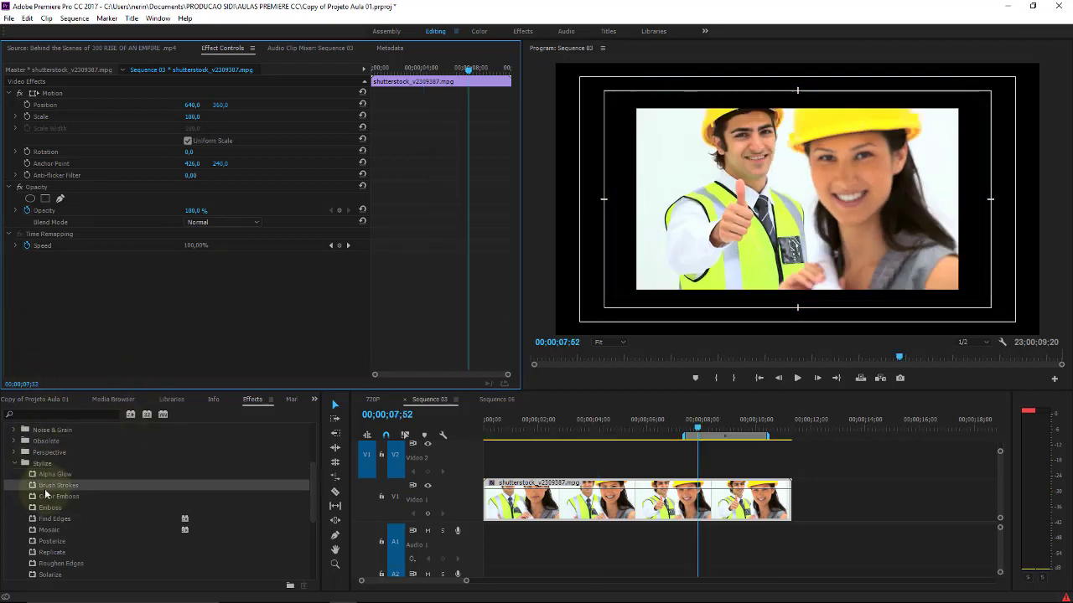
Step: Apply Brush Strokes to the clip and play from 06;16 to preview it
mouse_move(42, 486)
mouse_down()
mouse_move(585, 484)
mouse_move(602, 510)
mouse_up()
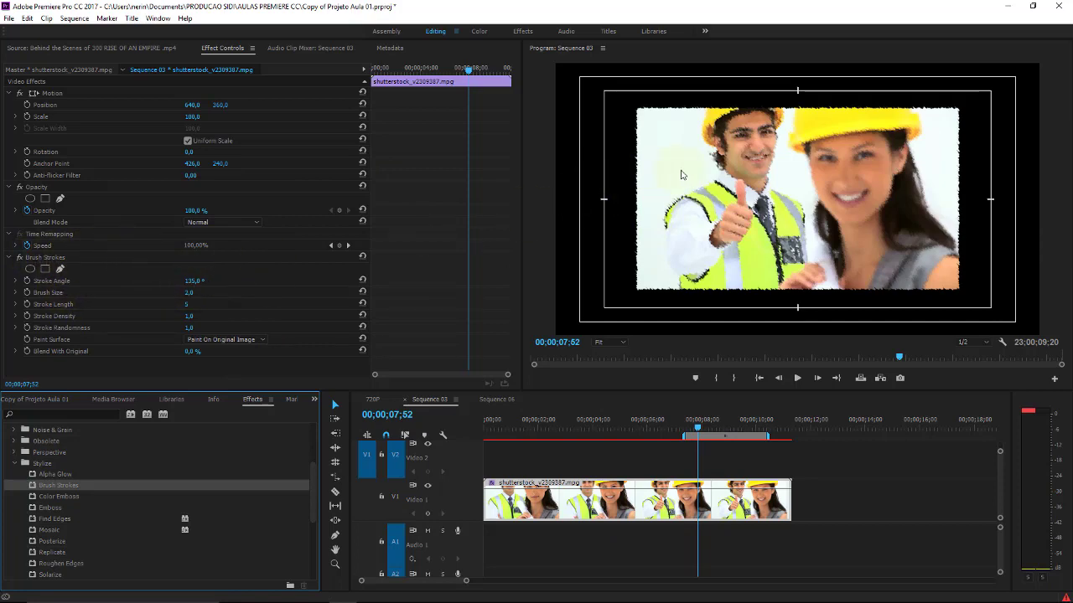
click(682, 419)
key(space)
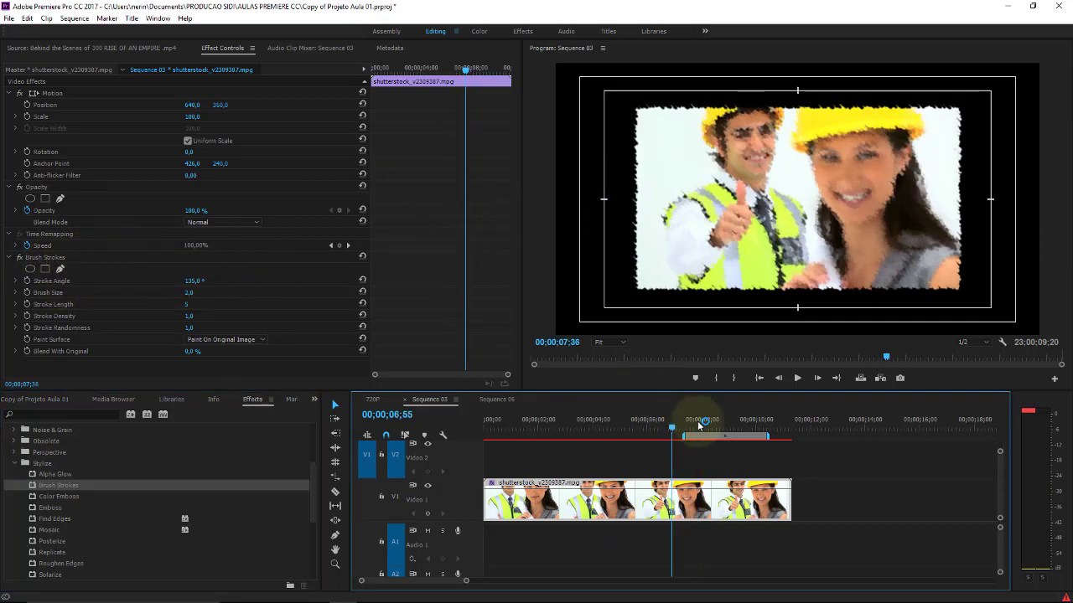
click(654, 419)
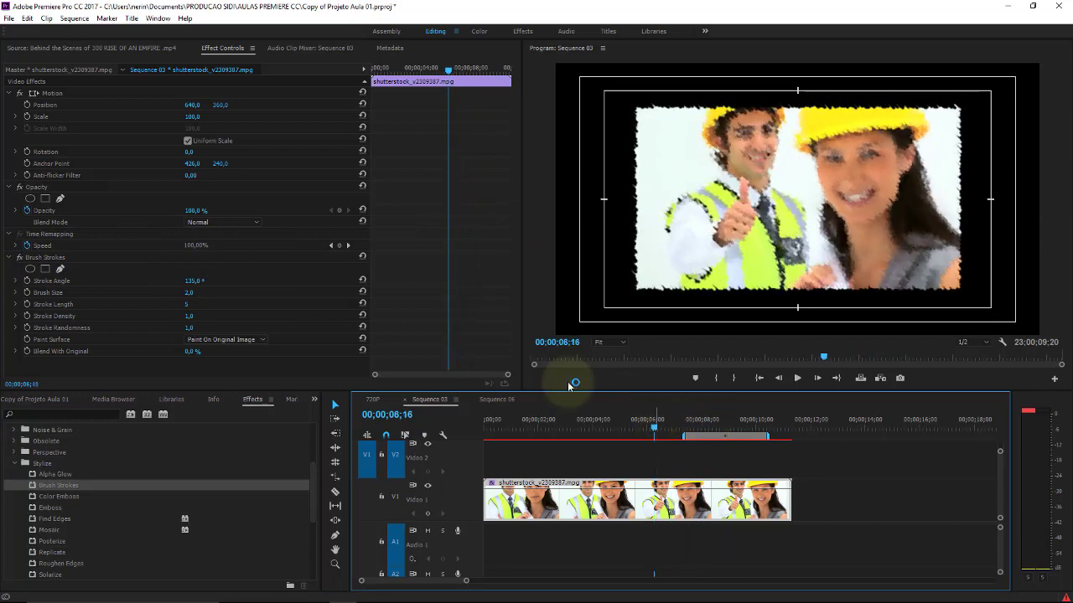
Step: Set the Brush Strokes Stroke Angle to about 146° and preview from 05;22
click(192, 283)
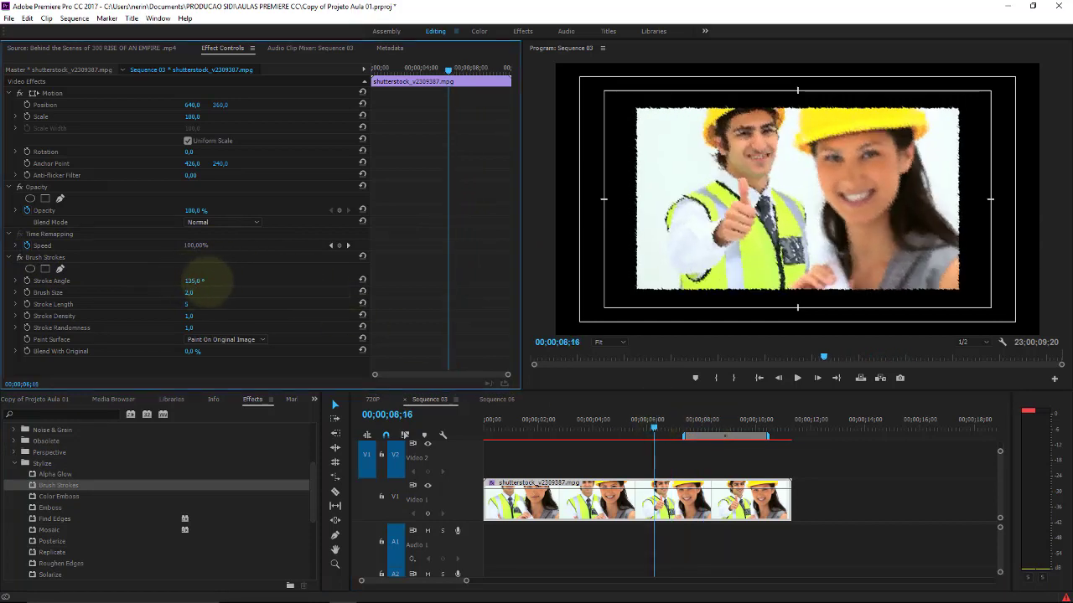
mouse_move(205, 285)
mouse_down()
mouse_move(217, 286)
mouse_move(187, 304)
mouse_up()
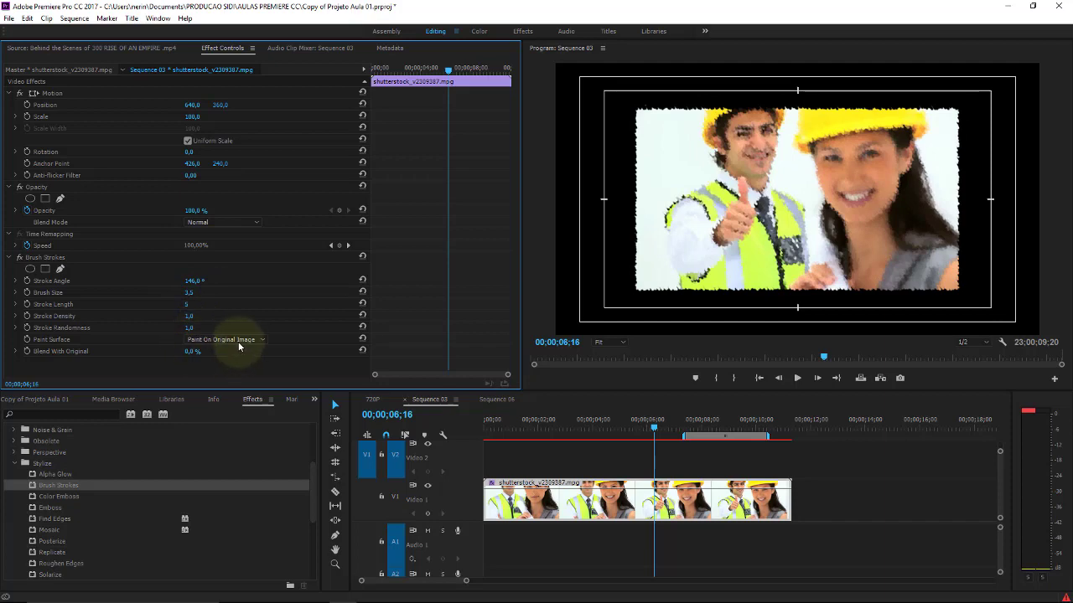
click(631, 429)
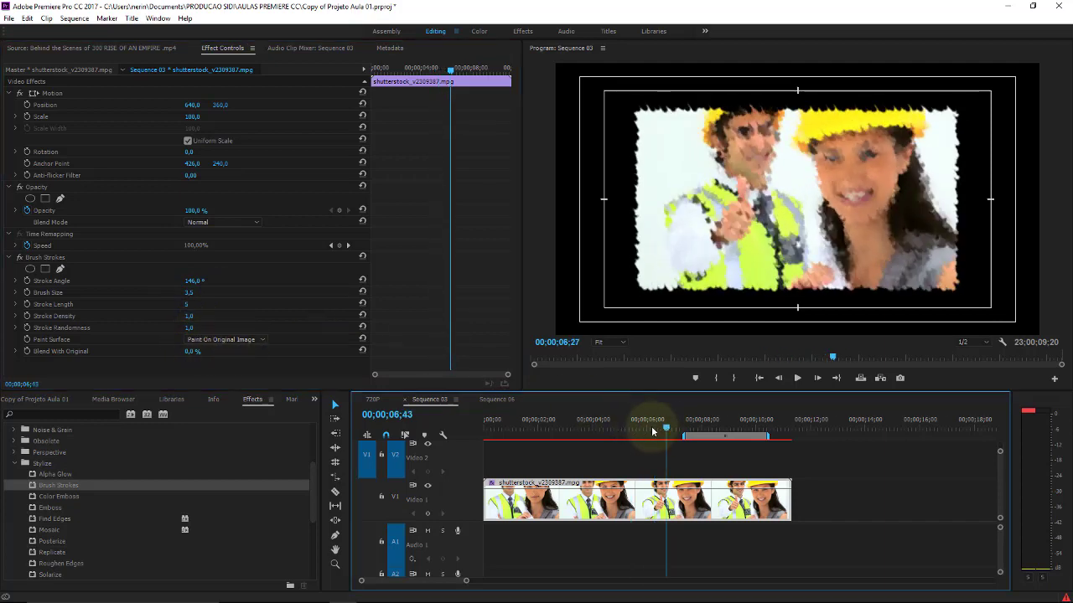
drag(648, 432, 629, 429)
Step: Delete the Brush Strokes effect from the clip
click(190, 296)
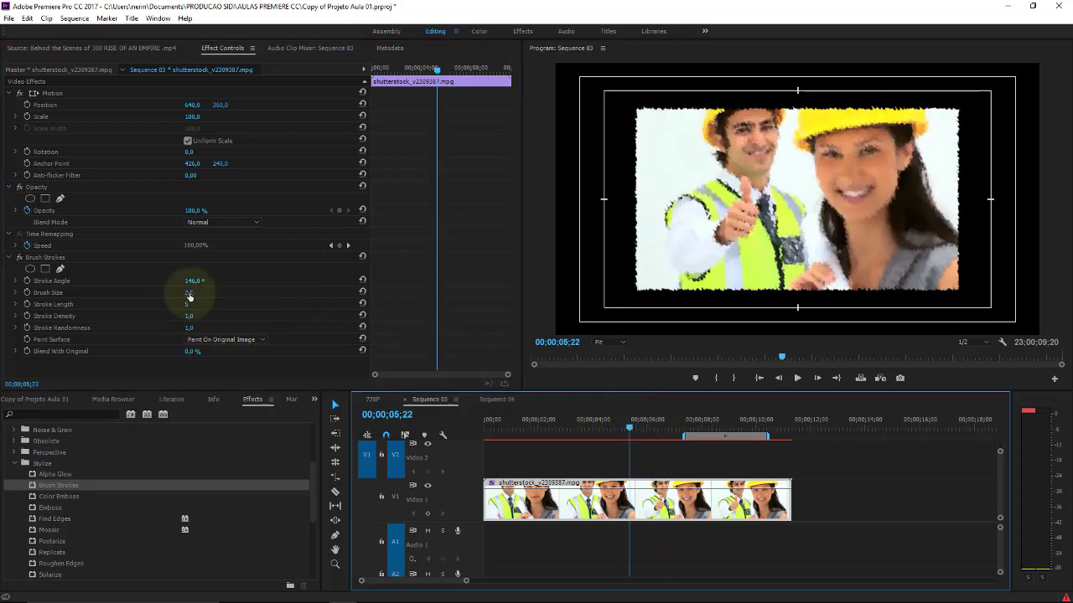
click(57, 257)
key(Delete)
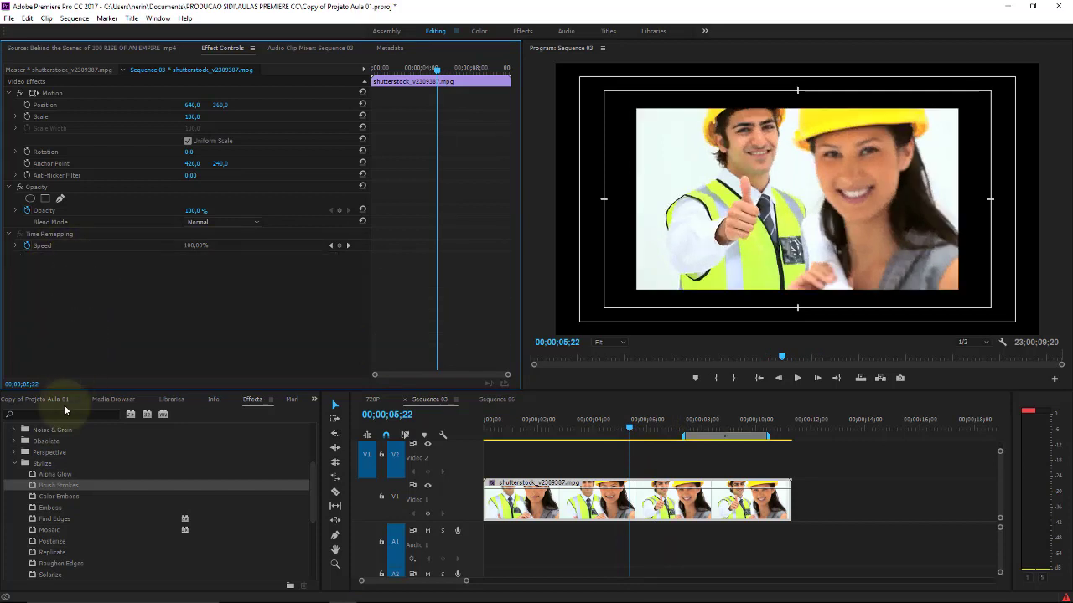
Step: Apply Color Emboss to the clip with Direction set to 178°
click(41, 496)
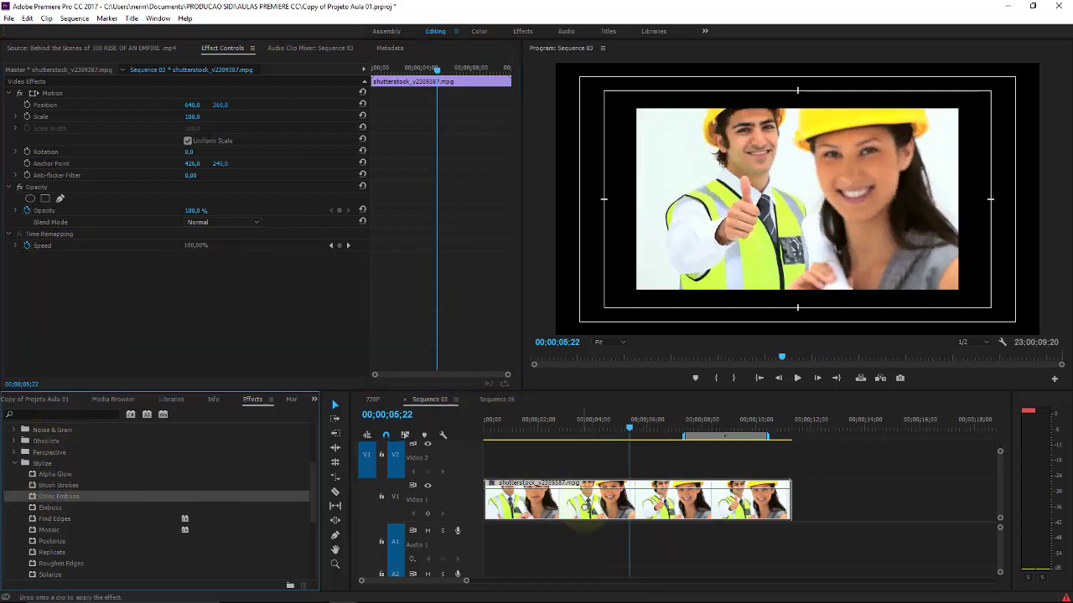
drag(91, 493, 589, 509)
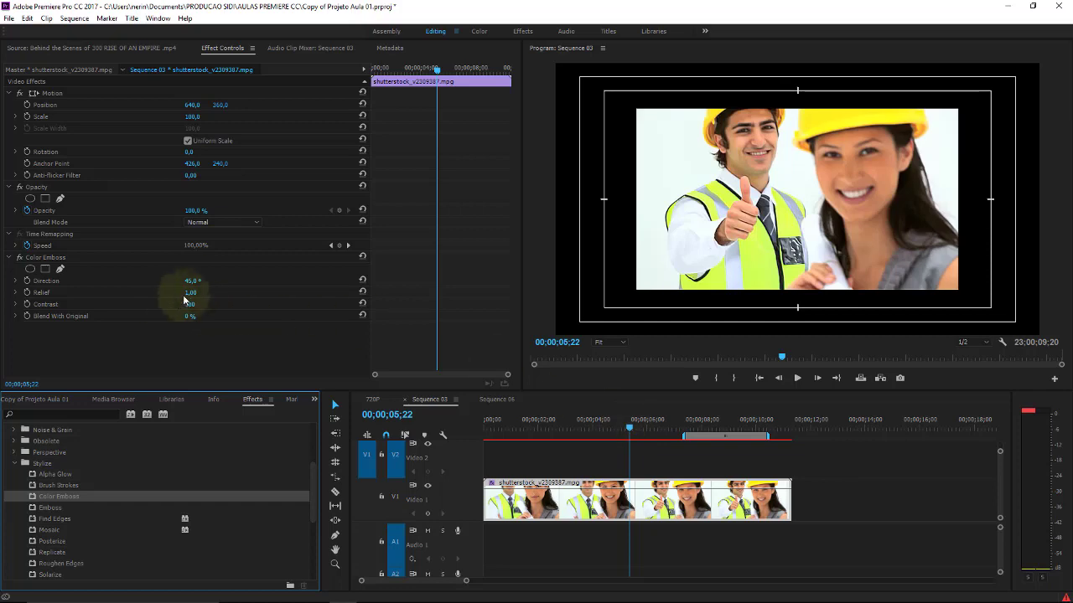
mouse_move(192, 280)
mouse_down()
mouse_move(343, 267)
mouse_move(364, 312)
mouse_move(282, 331)
mouse_move(195, 318)
mouse_up()
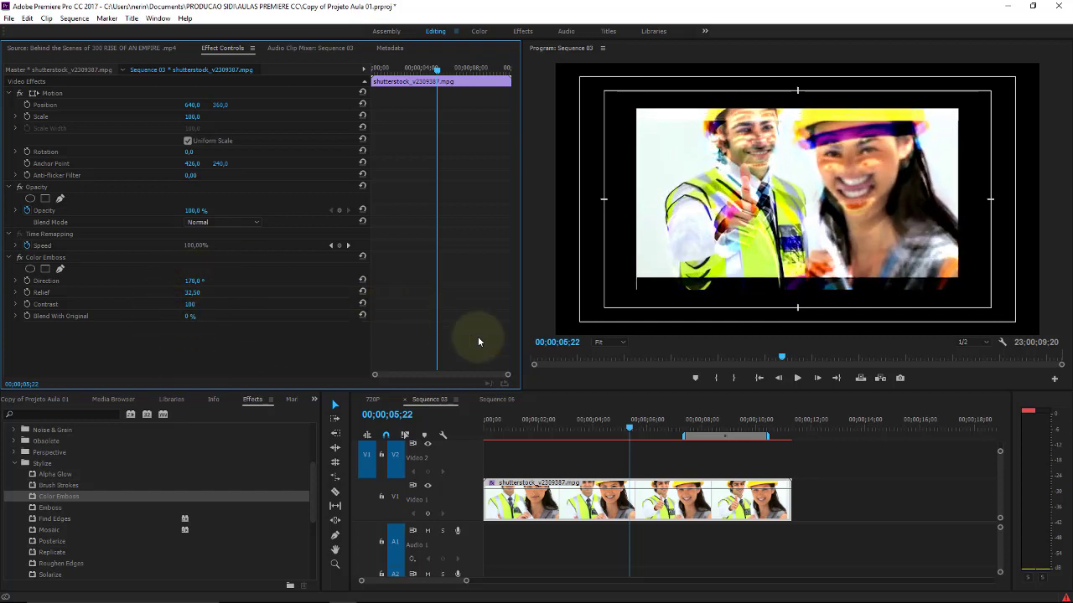
Step: Preview the embossed clip around 04;13, then delete Color Emboss
mouse_move(614, 427)
mouse_down()
mouse_move(629, 427)
mouse_move(551, 428)
mouse_move(581, 428)
mouse_up()
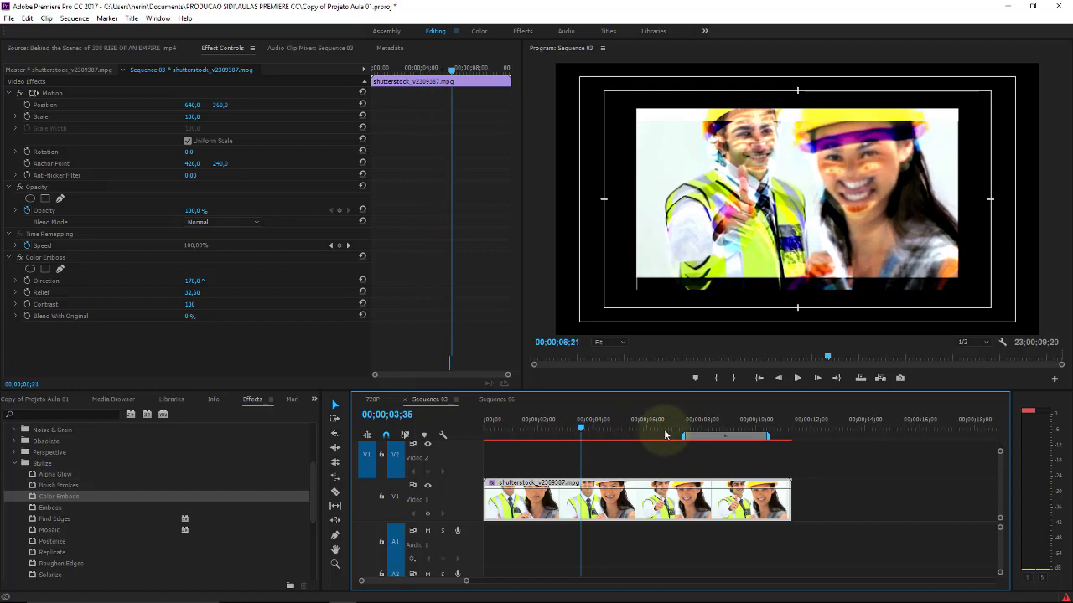
click(597, 426)
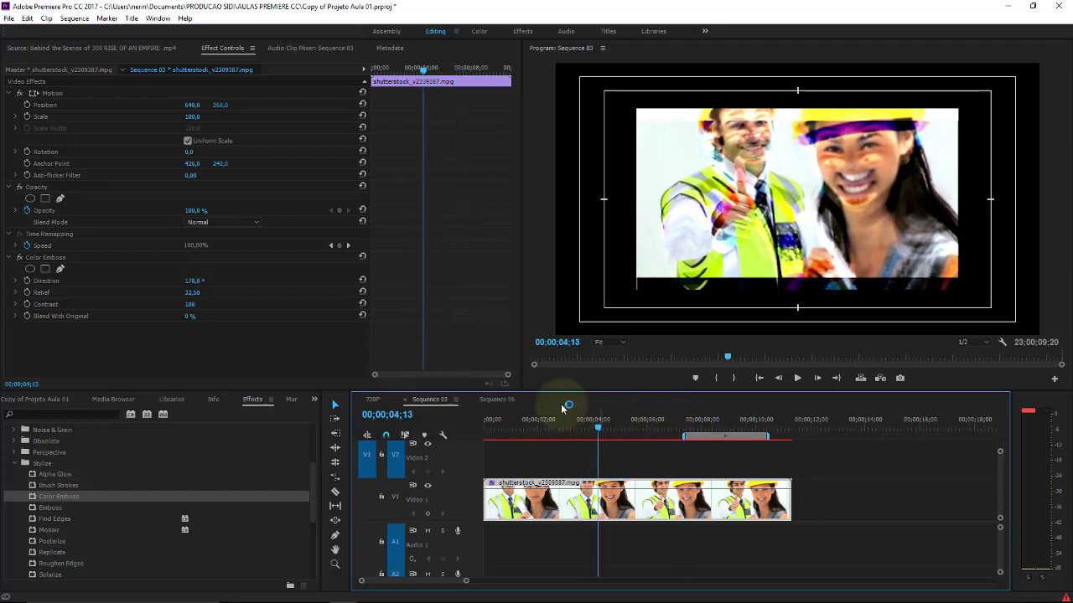
click(52, 258)
key(Delete)
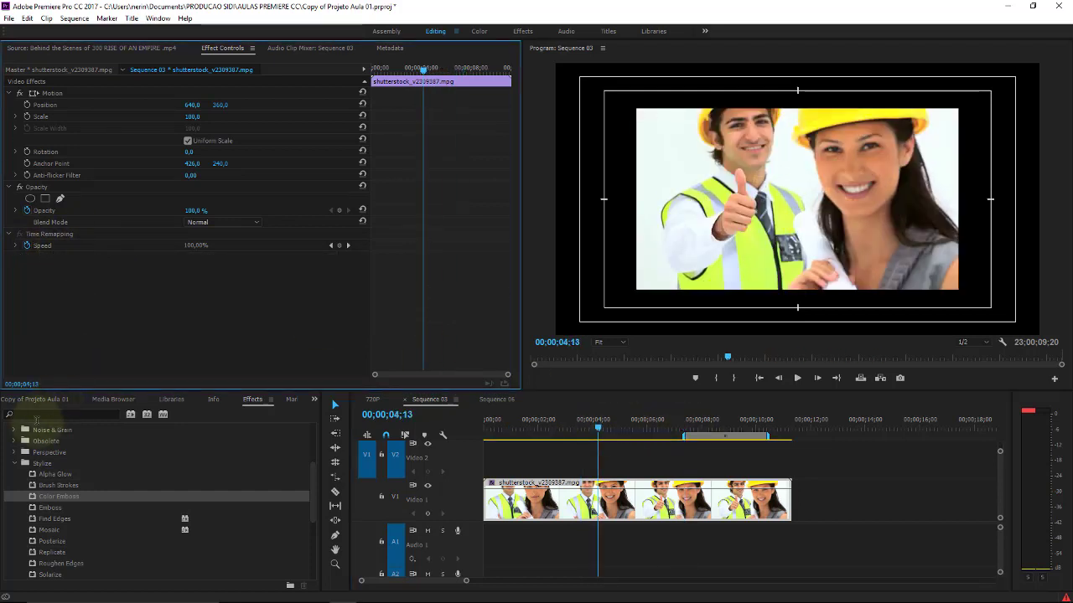
Step: Apply Emboss to the clip and adjust its Direction
click(47, 509)
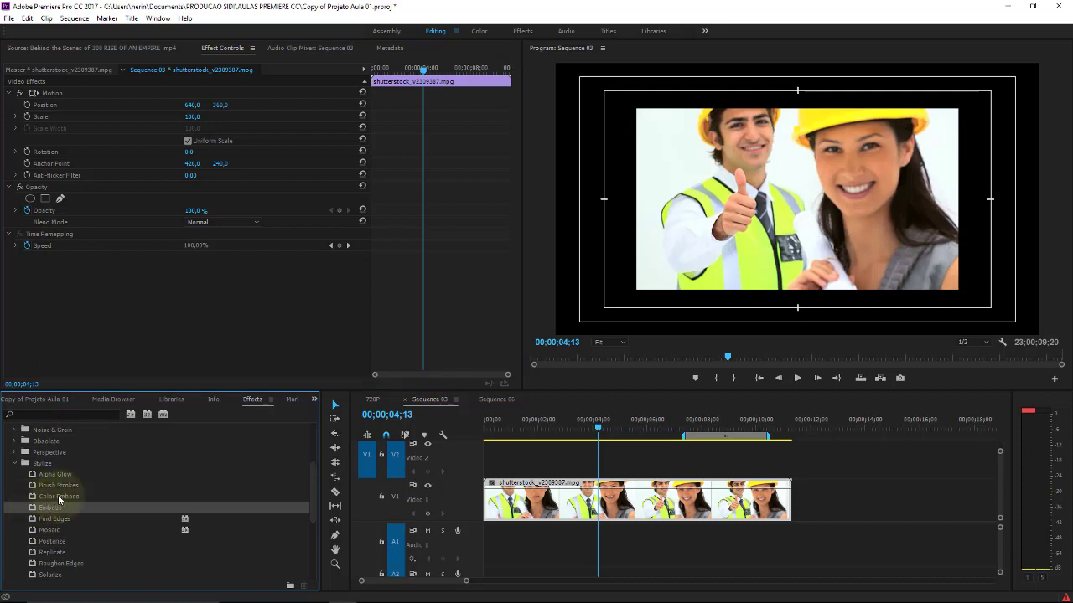
click(42, 507)
drag(41, 512, 574, 499)
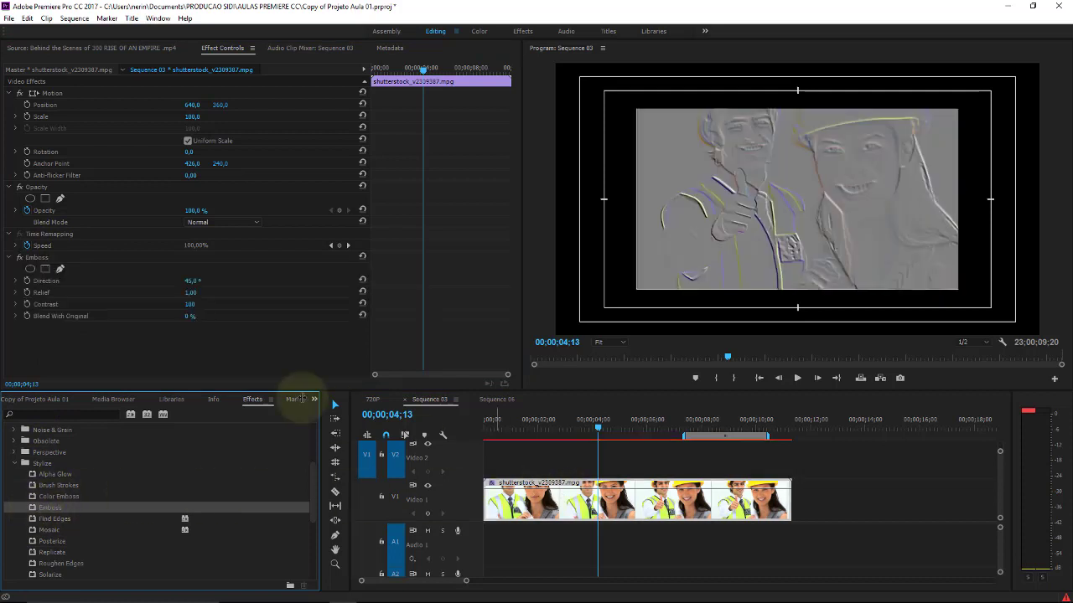
mouse_move(191, 280)
mouse_down()
mouse_move(159, 281)
mouse_move(235, 291)
mouse_move(168, 304)
mouse_move(291, 304)
mouse_move(277, 317)
mouse_move(358, 322)
mouse_up()
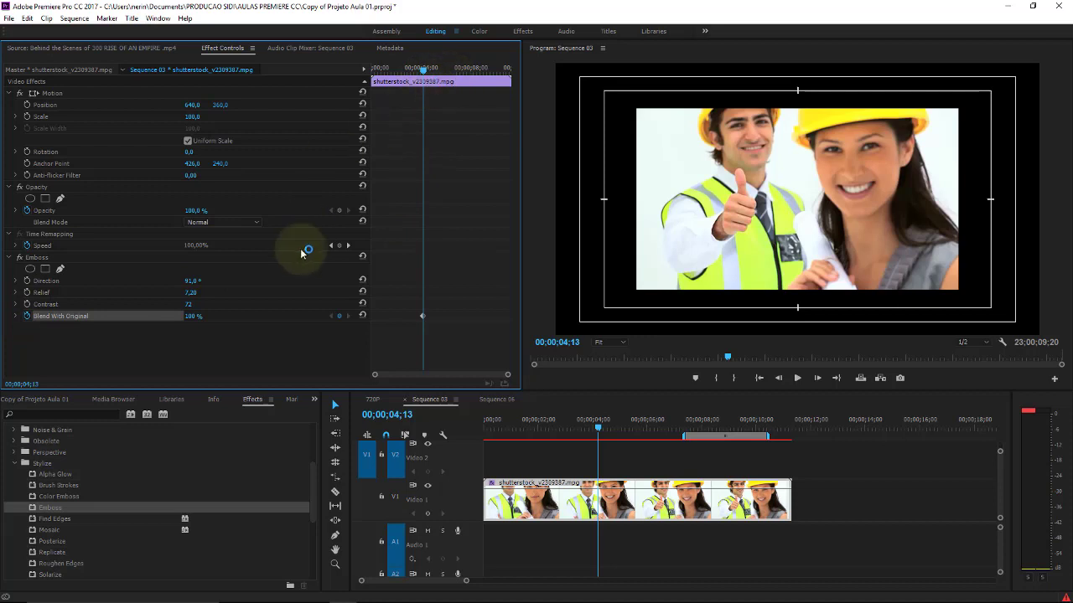
Step: Add a mask to the Emboss effect, then delete Emboss from the clip
click(38, 259)
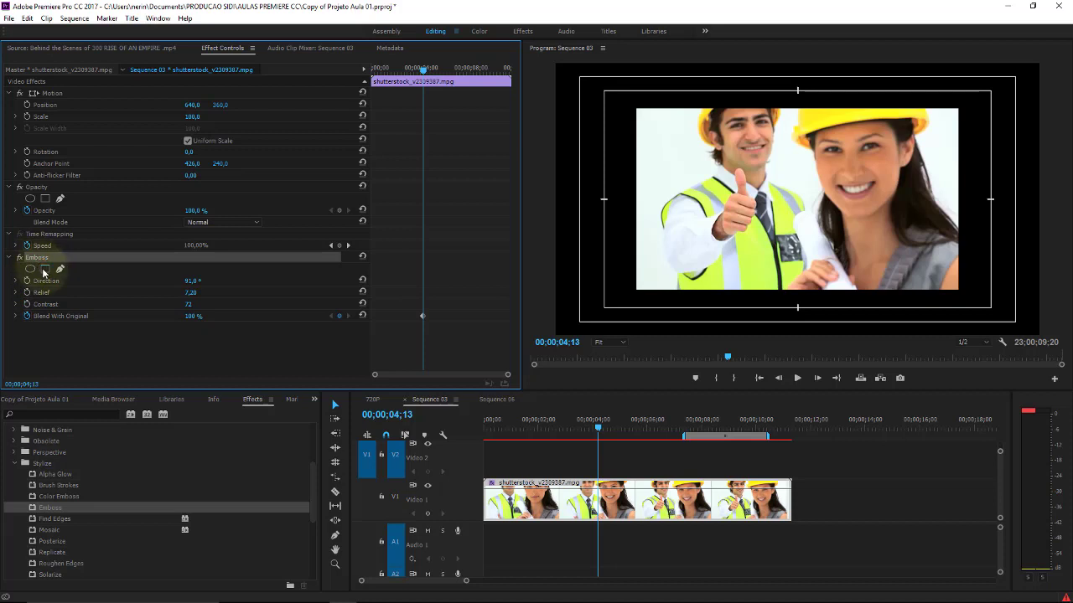
click(45, 269)
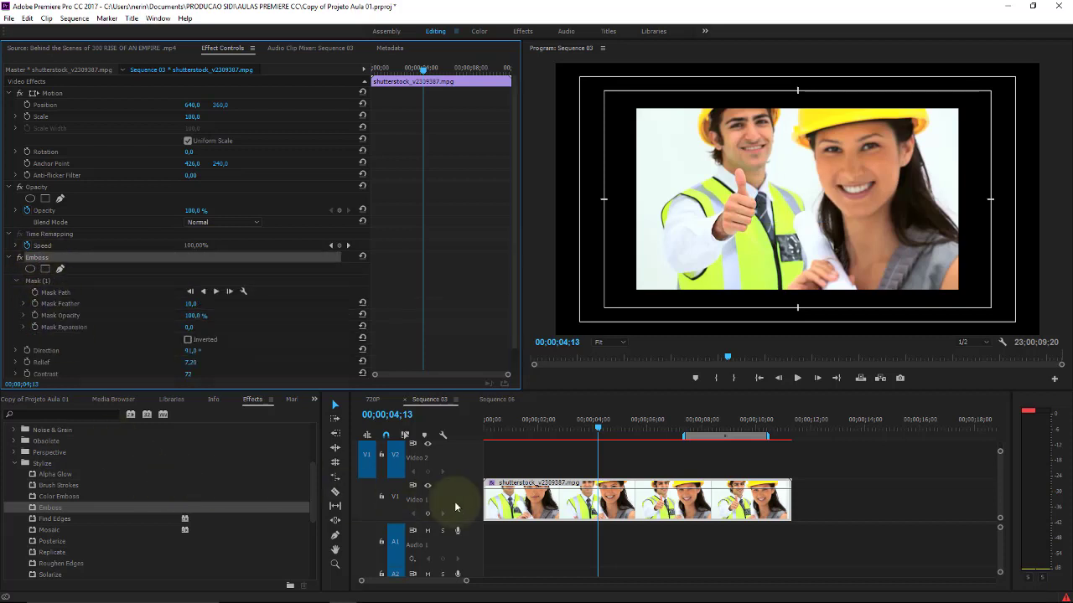
click(571, 557)
click(599, 507)
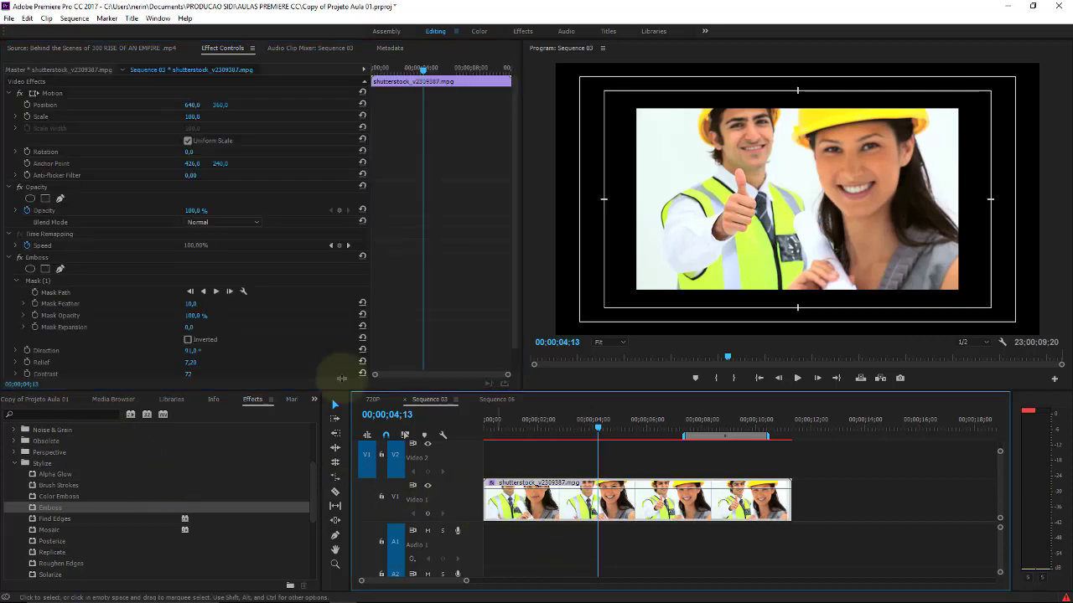
click(41, 255)
key(Delete)
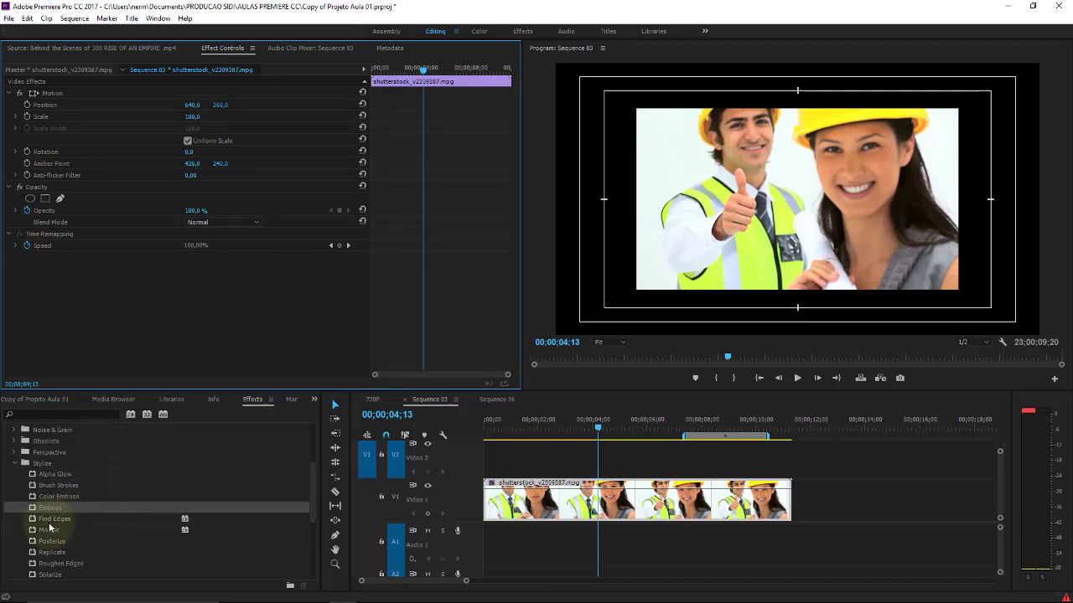
Step: Apply Find Edges to the clip and try Blend With Original before returning it to 0%
click(48, 523)
drag(31, 523, 599, 503)
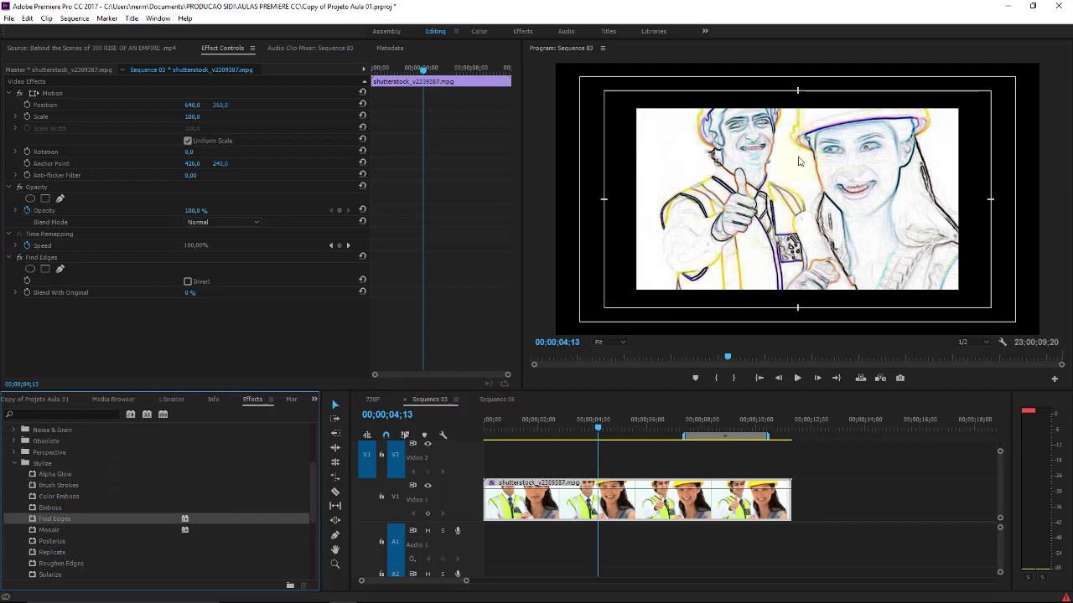
drag(189, 292, 271, 266)
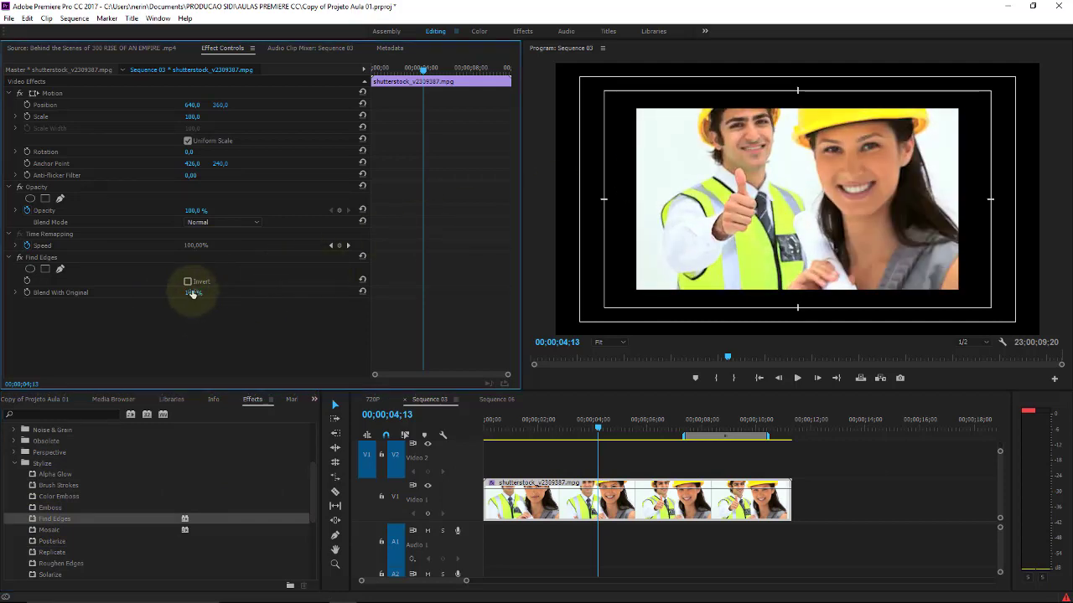
drag(191, 295, 65, 294)
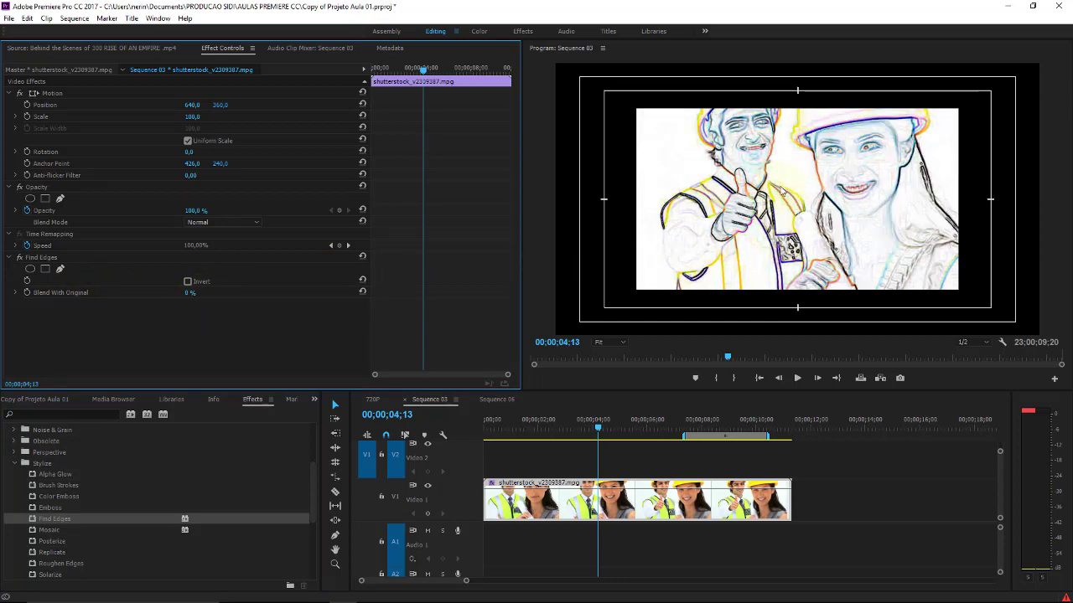
Step: Delete Find Edges and drop Mosaic onto the clip
click(46, 260)
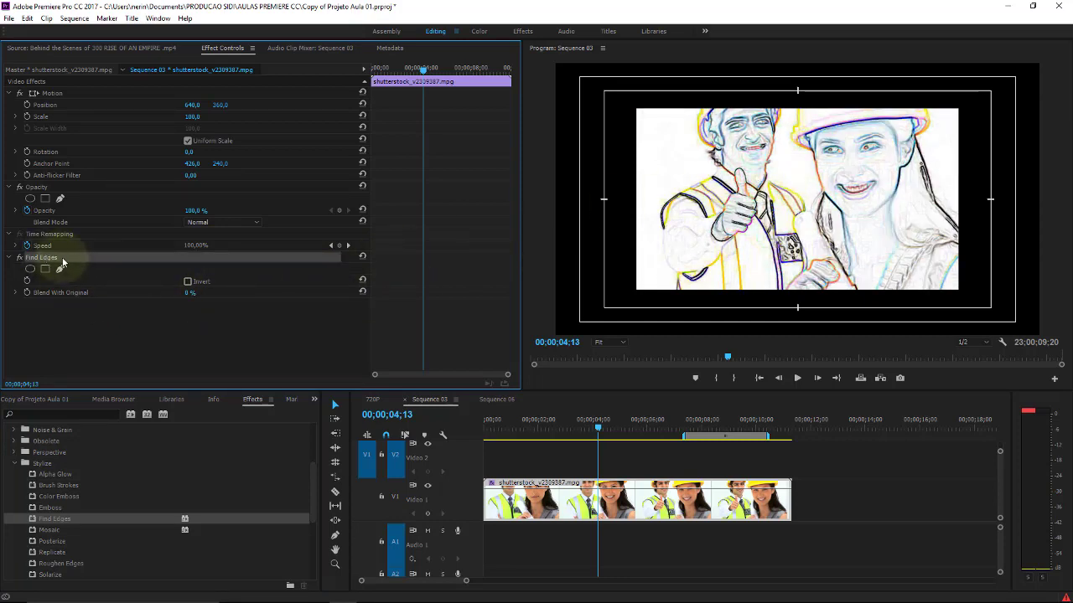
key(Delete)
drag(50, 529, 548, 518)
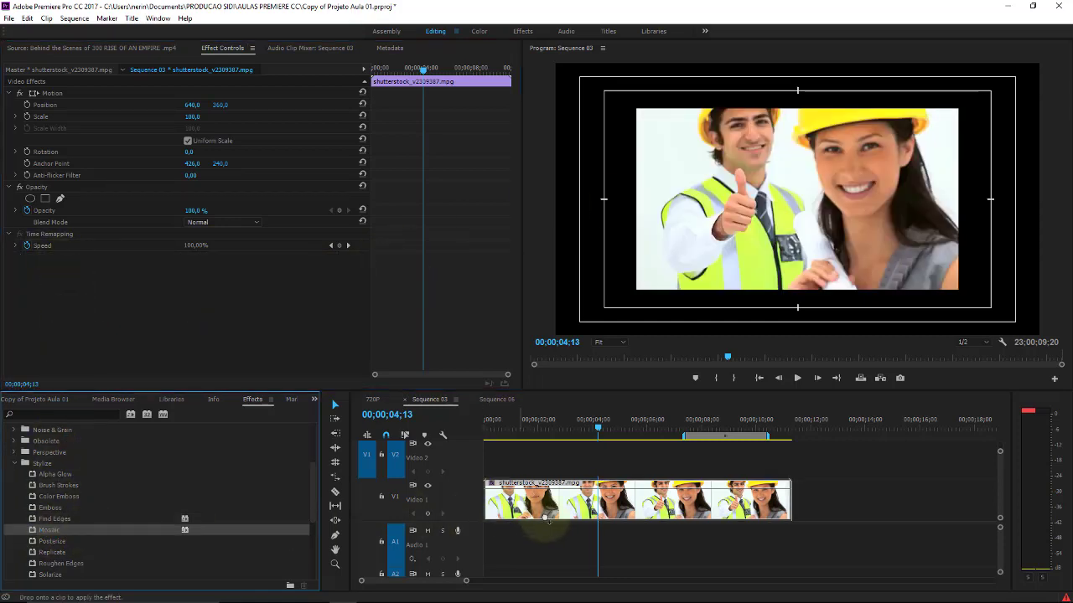
Step: Set Mosaic to 80 horizontal and 19 vertical blocks, and scrub to preview the pixelation
click(193, 285)
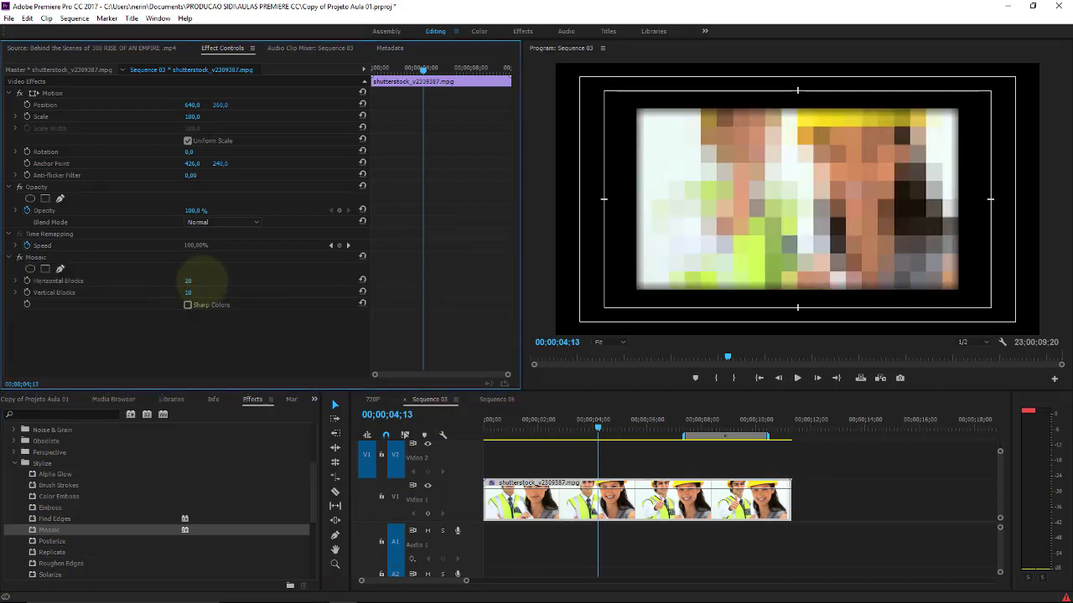
mouse_move(201, 281)
mouse_down()
mouse_move(239, 282)
mouse_move(196, 292)
mouse_up()
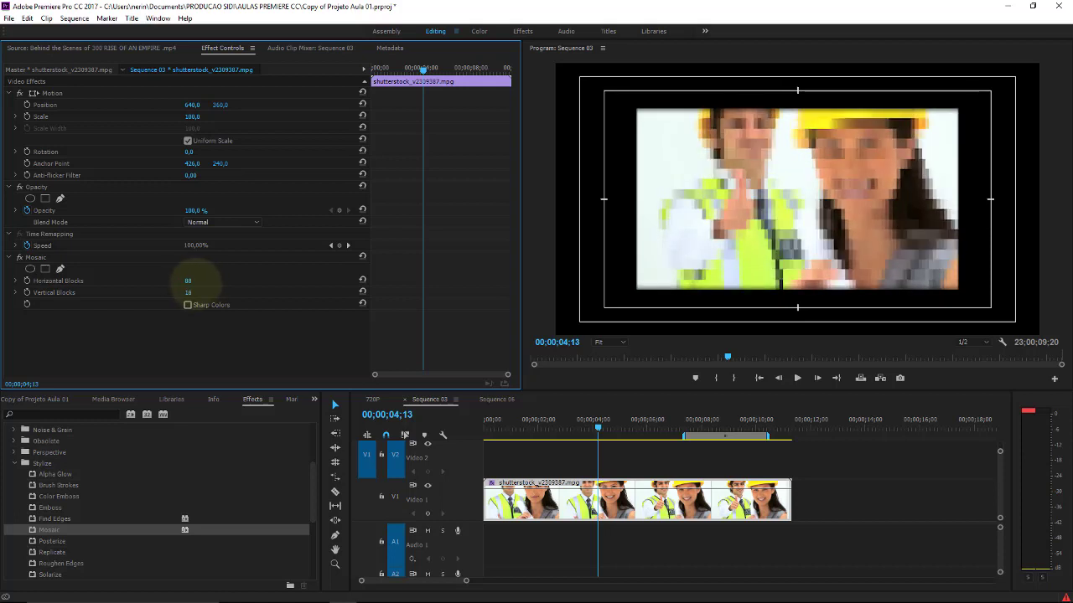
click(635, 423)
mouse_move(635, 423)
mouse_down()
mouse_move(522, 429)
mouse_move(605, 426)
mouse_up()
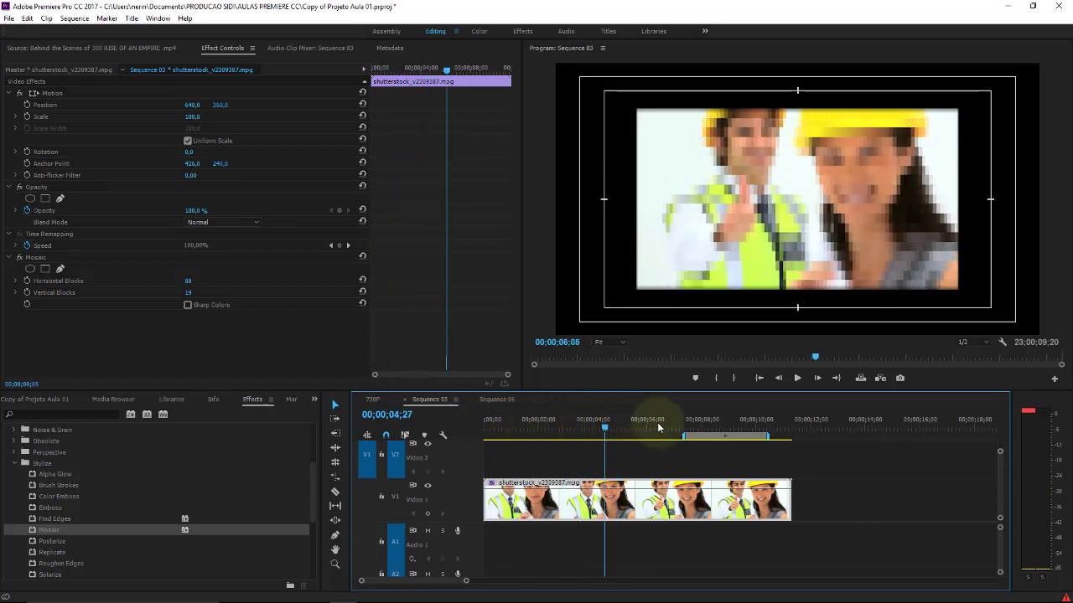
mouse_move(605, 426)
mouse_down()
mouse_move(670, 421)
mouse_move(602, 426)
mouse_up()
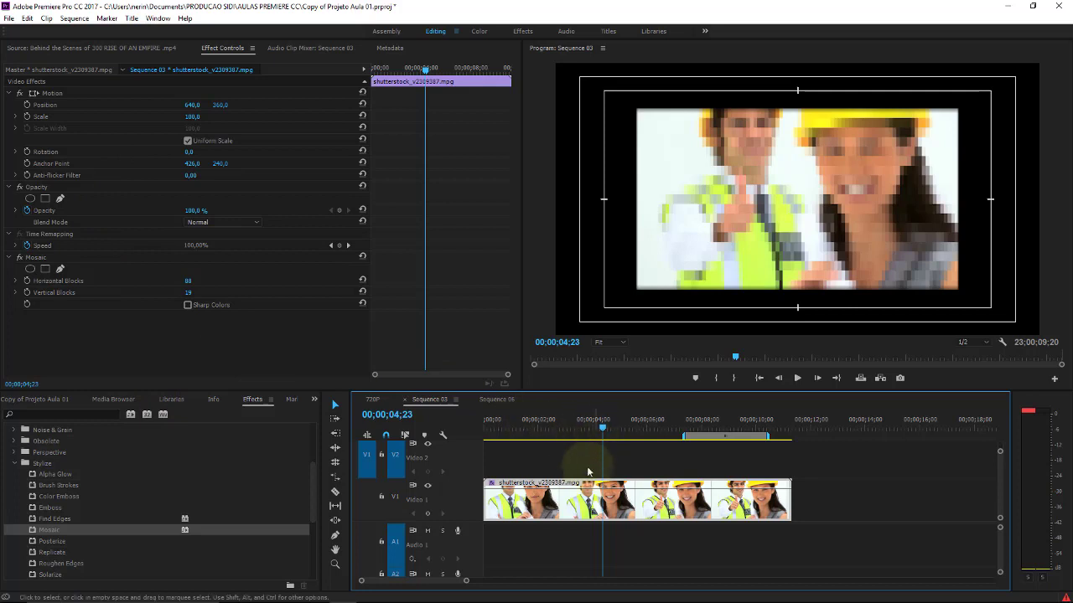
Step: Reselect the clip and delete the Mosaic effect
click(593, 500)
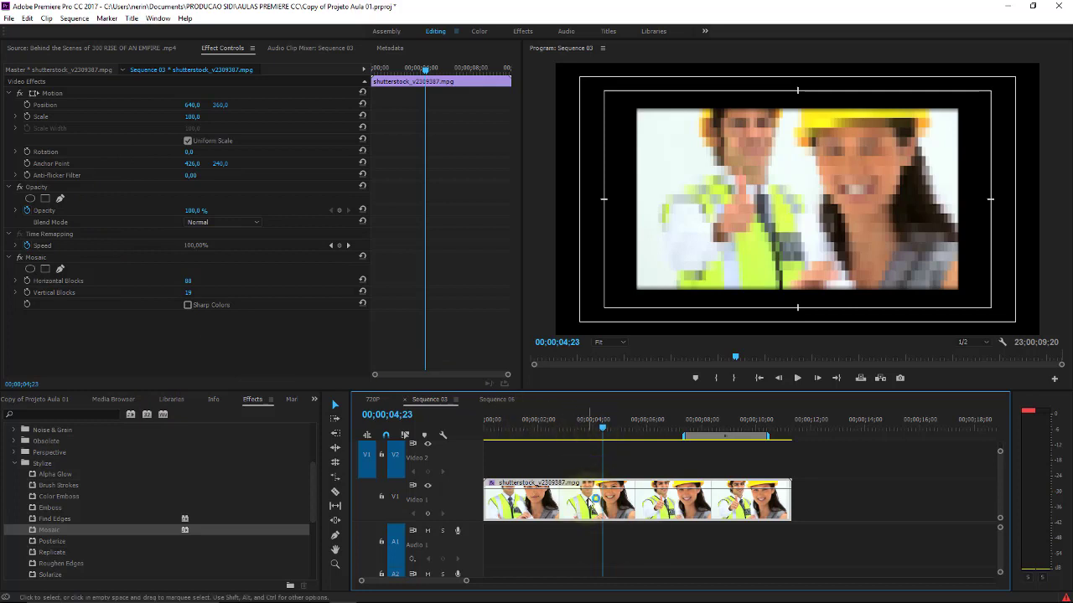
click(623, 511)
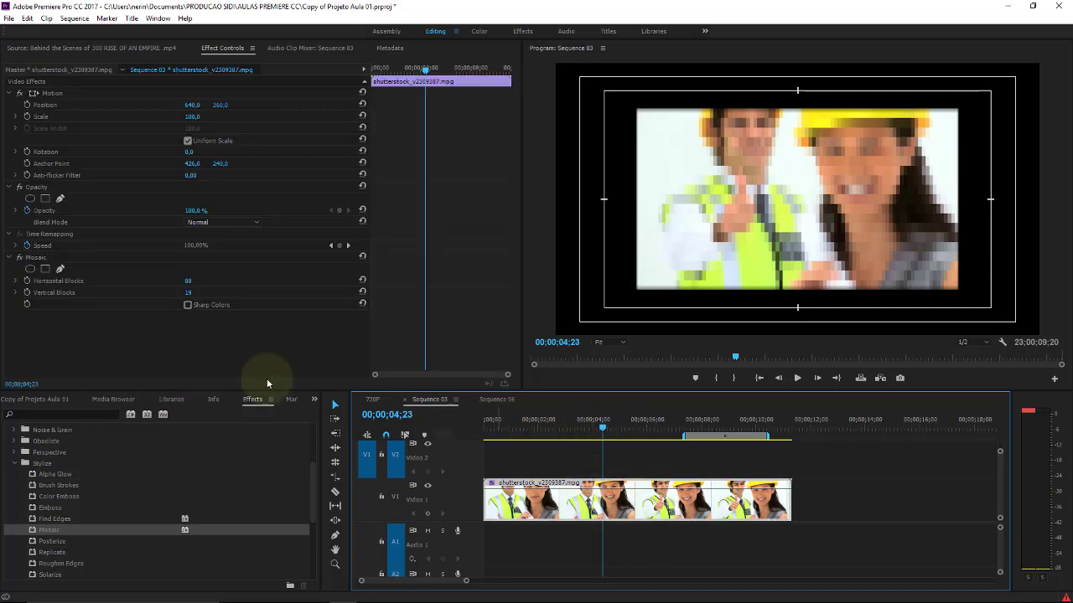
click(37, 260)
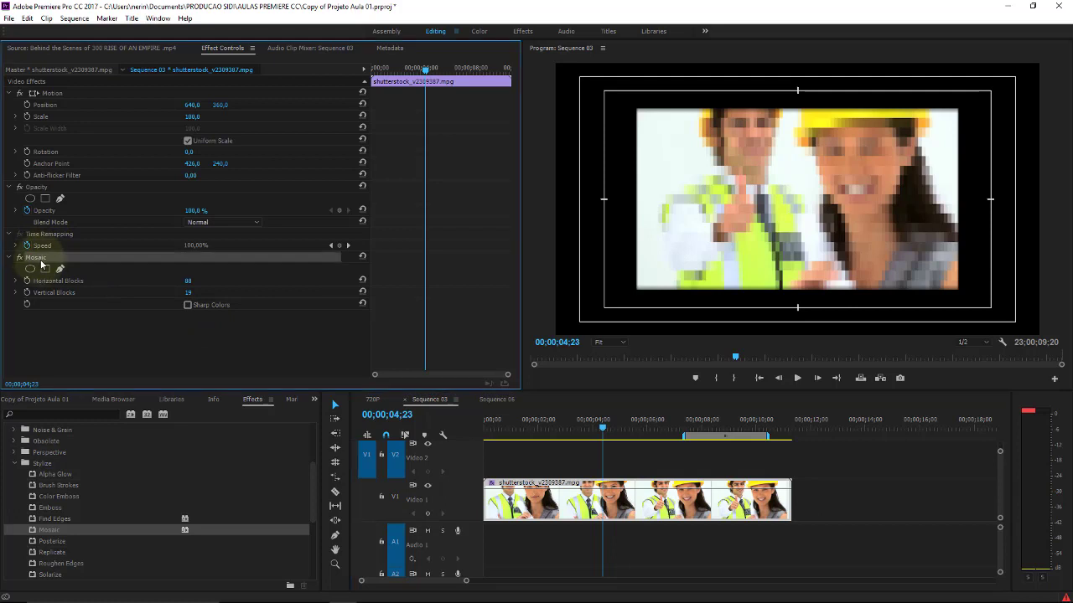
key(Delete)
click(530, 501)
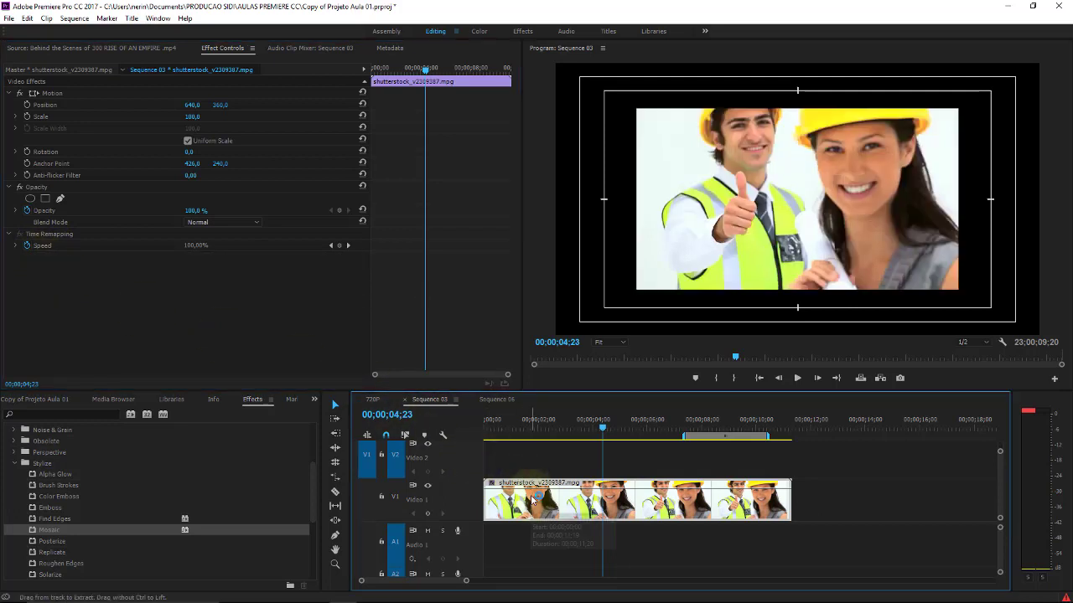
Step: Paste a copy of the clip onto Video 2 and give it Mosaic with 24 by 42 blocks
click(489, 419)
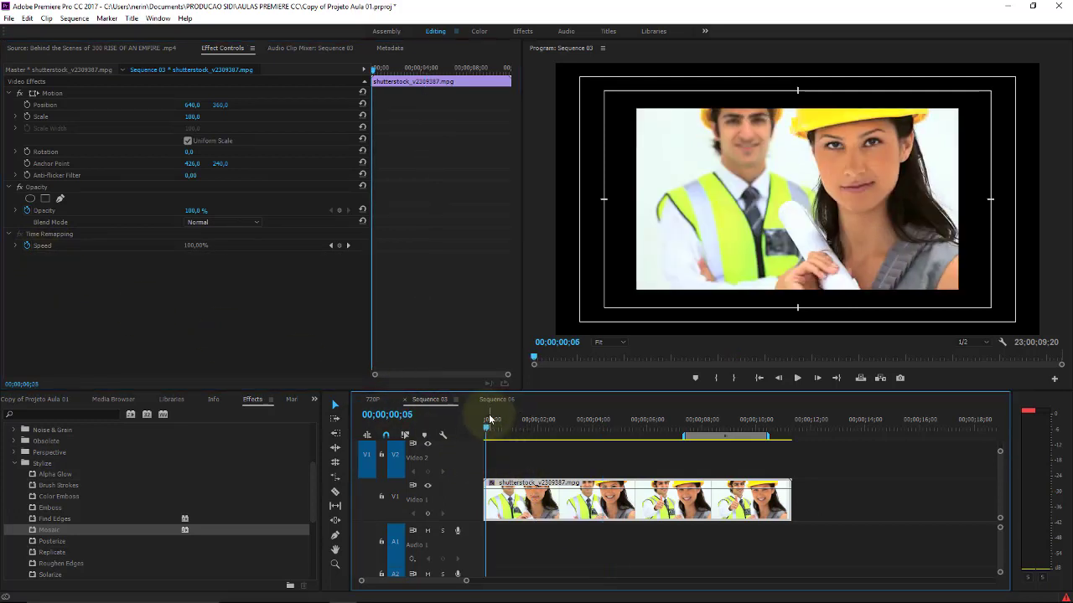
key(ctrl+v)
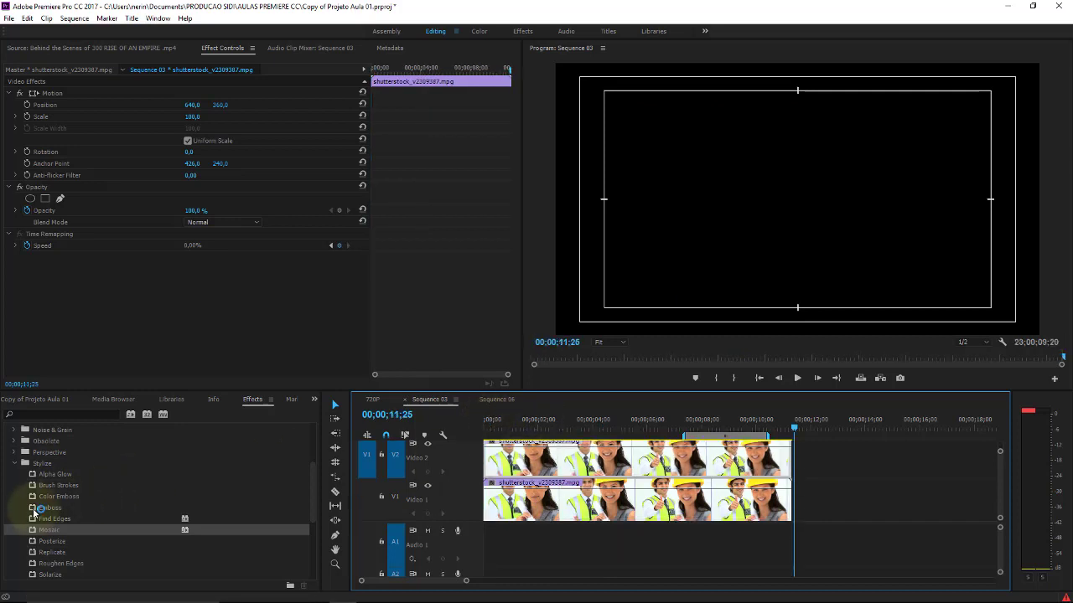
drag(49, 529, 538, 458)
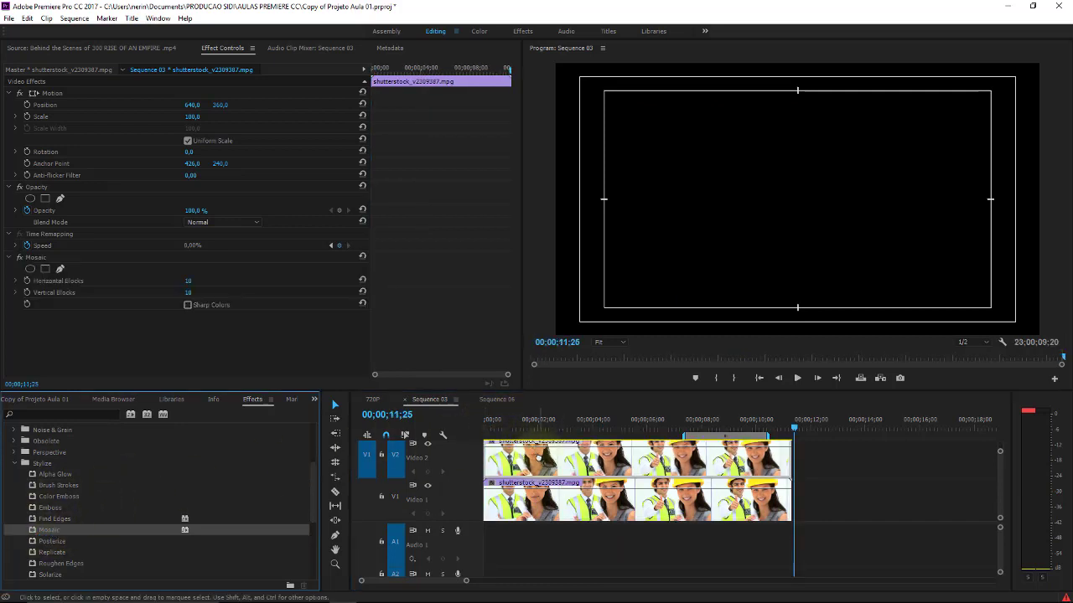
click(558, 420)
mouse_move(199, 281)
mouse_down()
mouse_move(210, 281)
mouse_move(201, 293)
mouse_up()
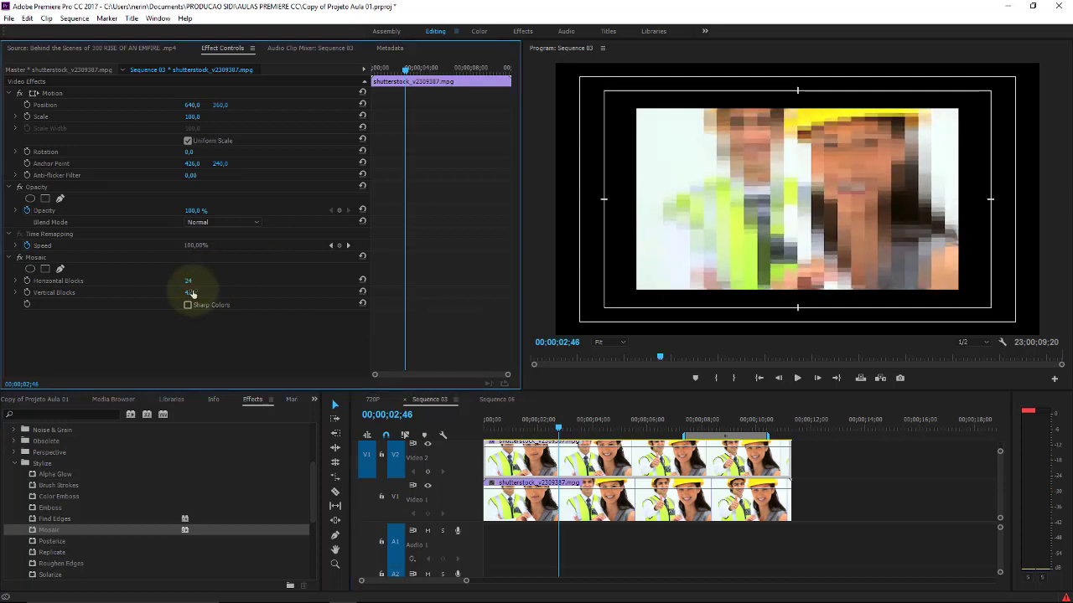
click(60, 268)
Step: Draw a freehand mask on Mosaic around the woman's face
click(643, 241)
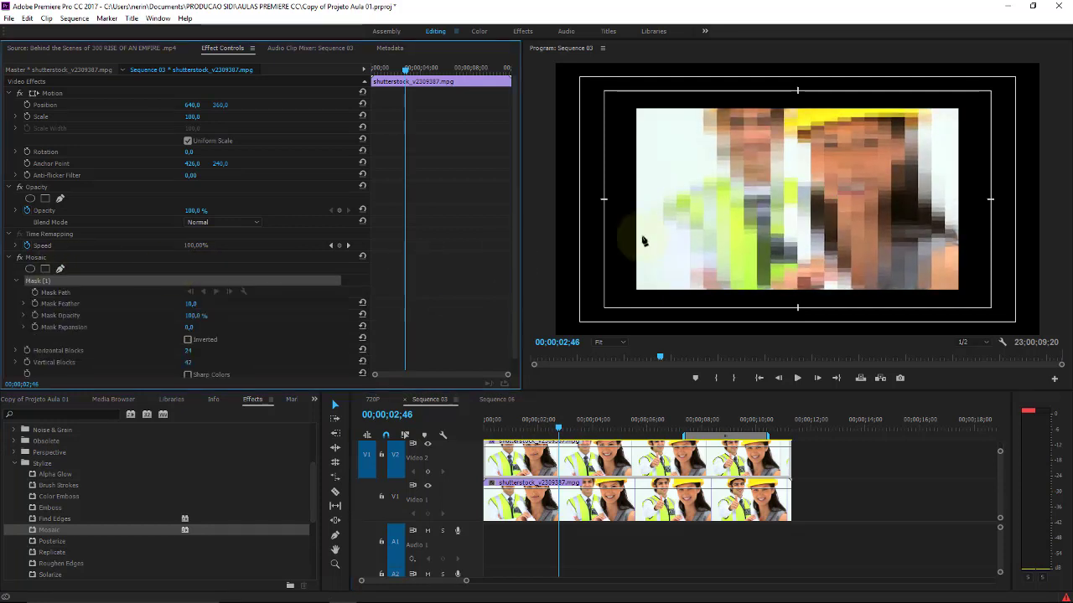
click(791, 110)
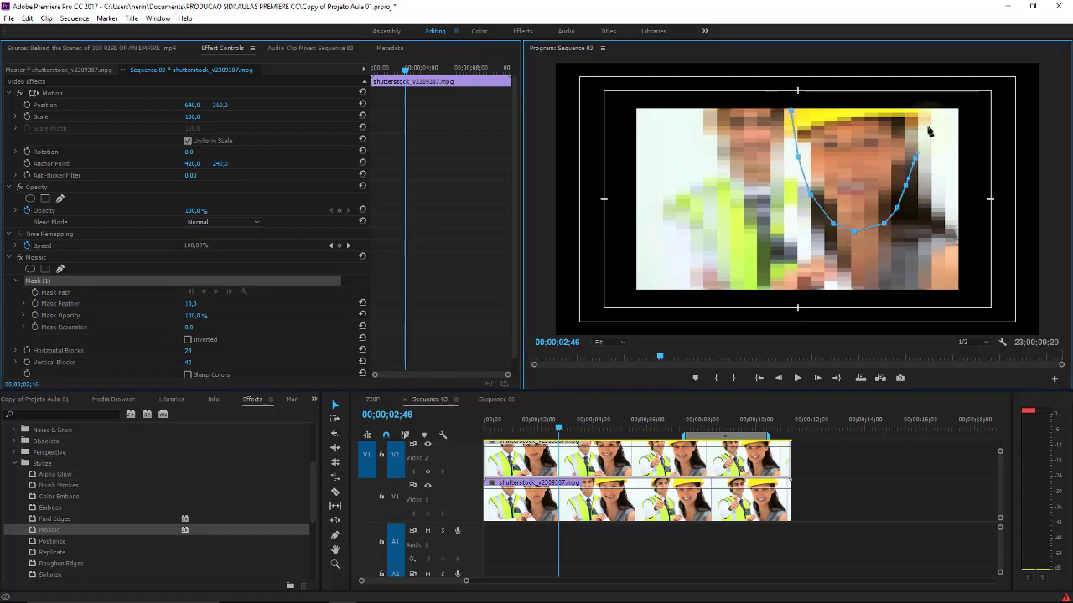
click(850, 95)
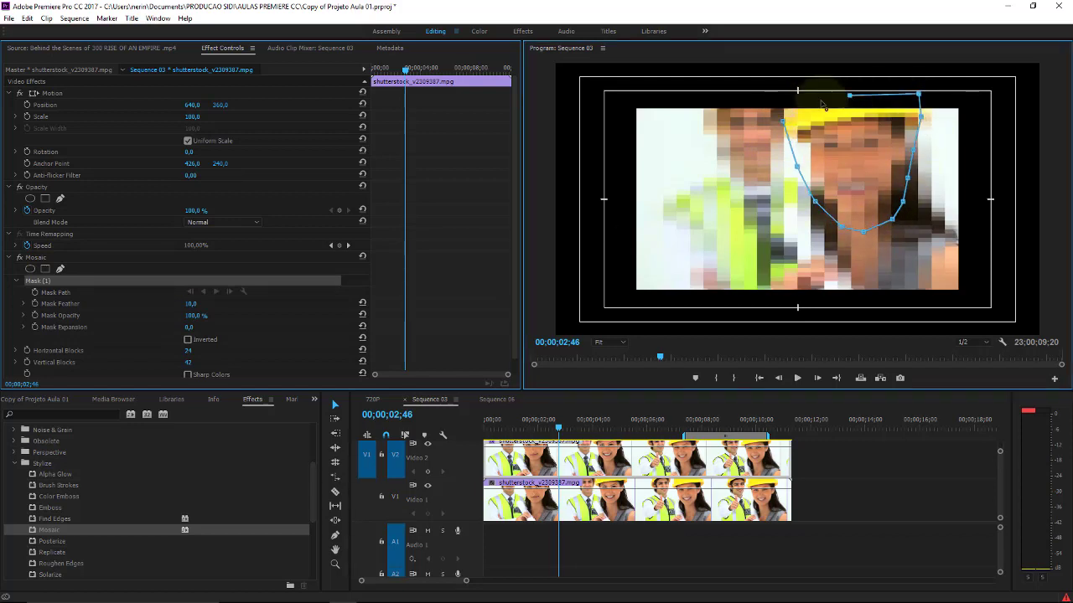
click(786, 125)
Step: Scrub to preview the pixelated face, then delete the Video 2 copy
click(586, 421)
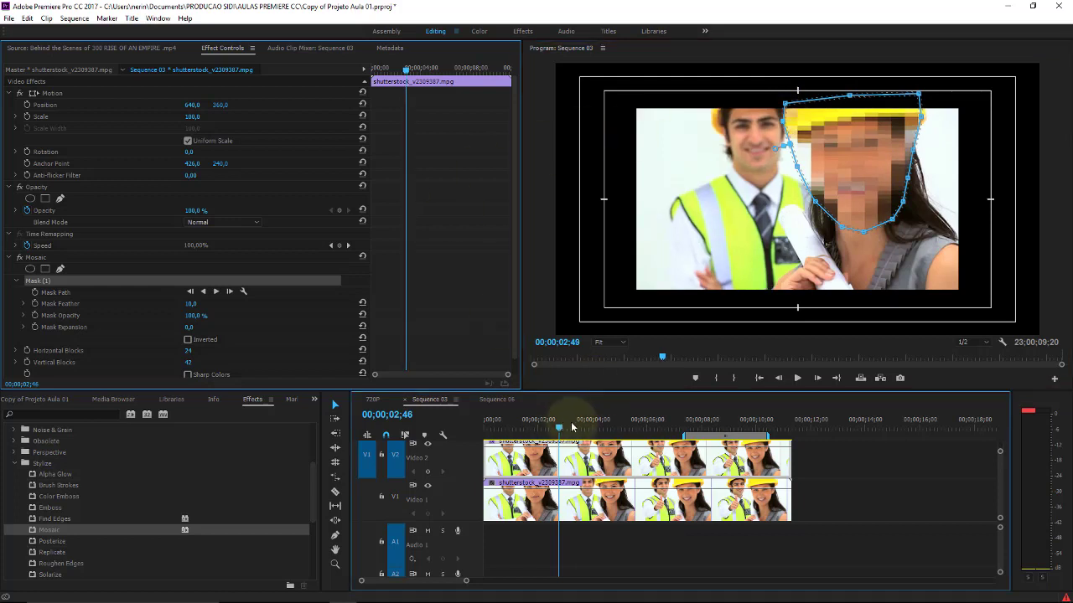
click(831, 439)
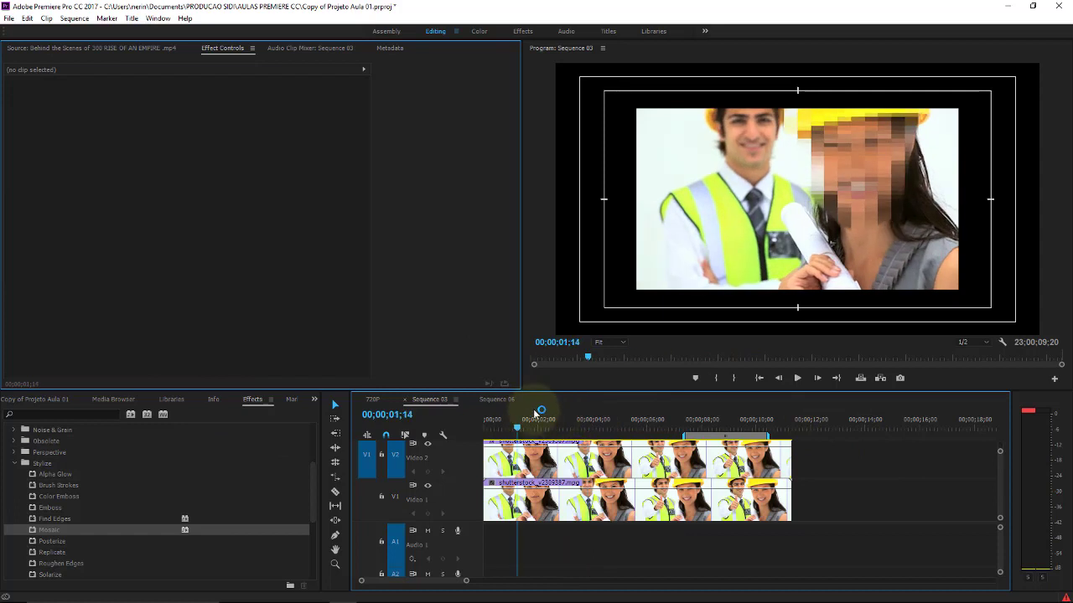
drag(593, 427, 517, 419)
drag(601, 401, 608, 384)
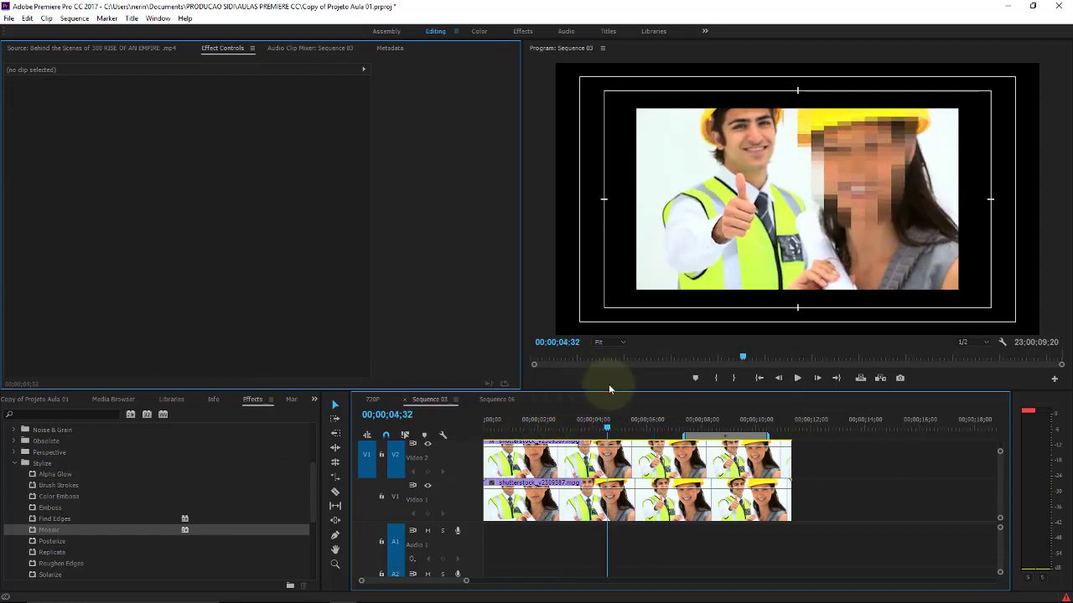
click(612, 471)
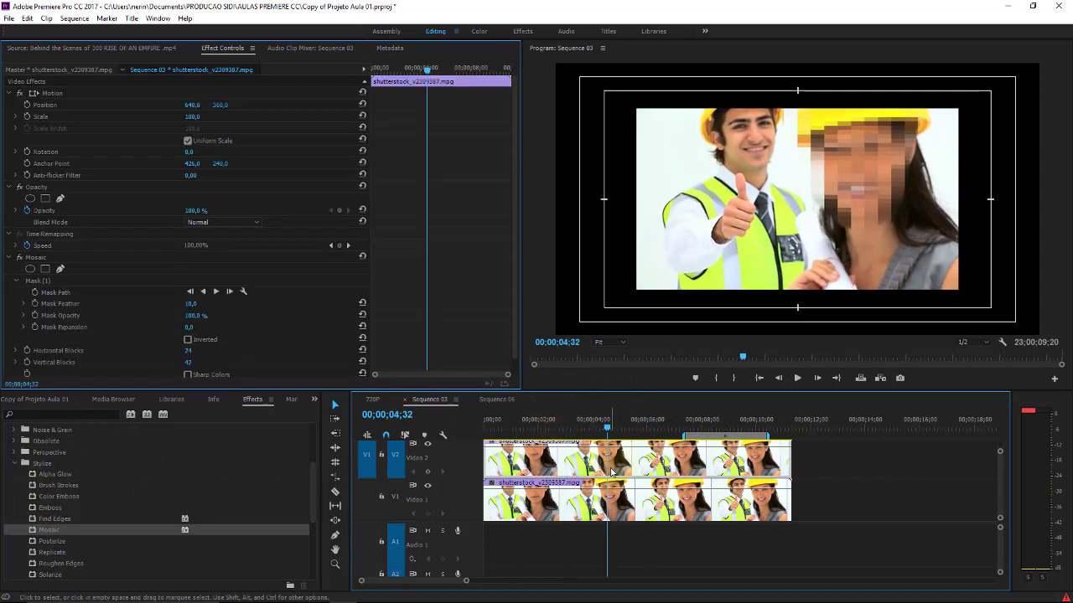
key(Delete)
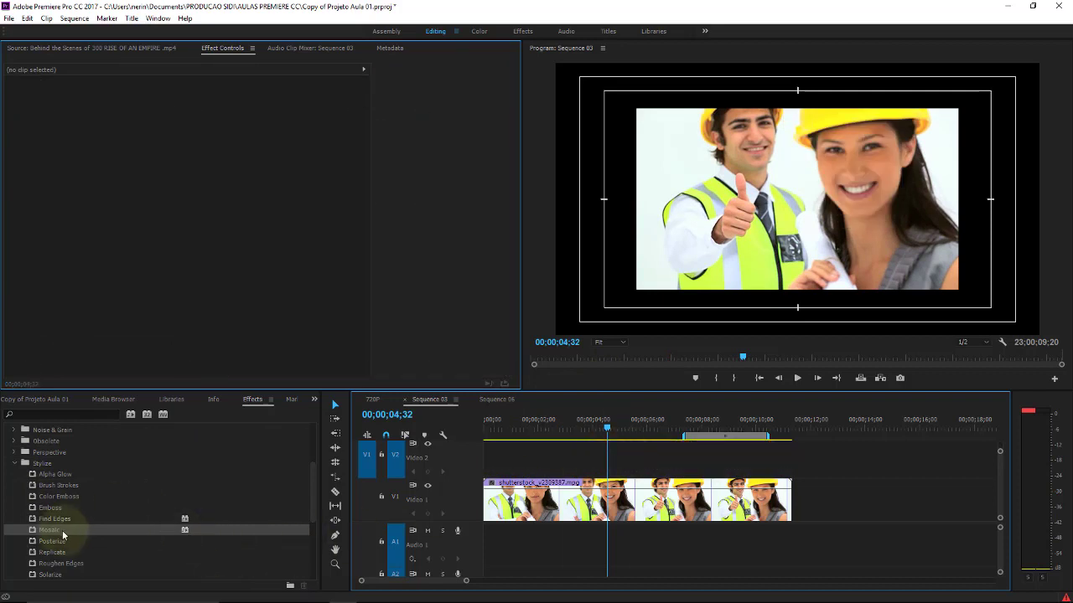
Step: Apply Posterize to the Video 1 clip and preview it at different frames
click(41, 541)
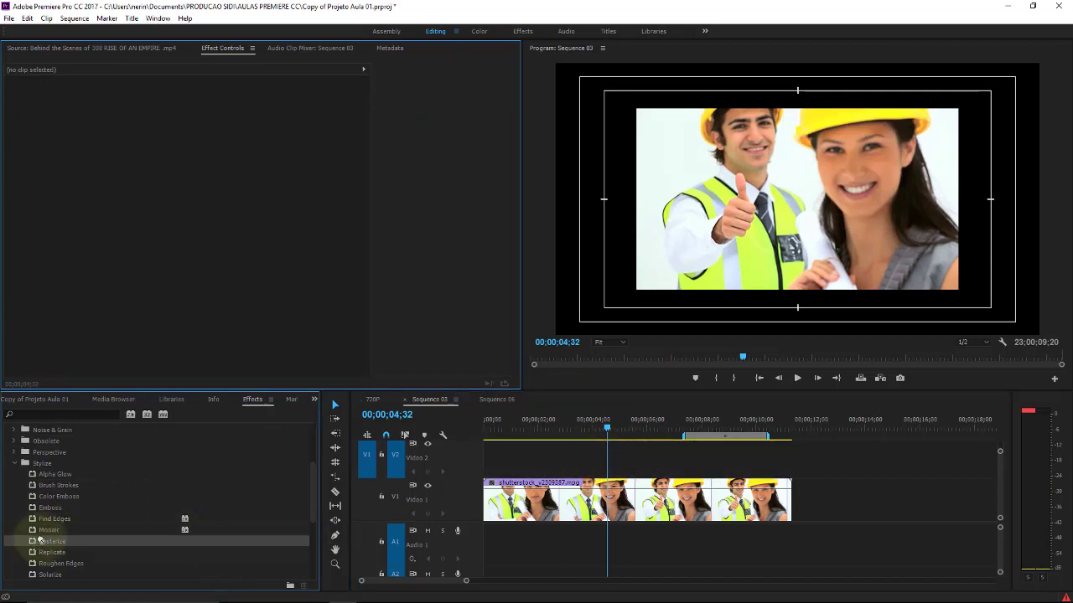
drag(40, 541, 527, 507)
mouse_move(653, 429)
mouse_down()
mouse_move(622, 428)
mouse_move(639, 427)
mouse_up()
drag(188, 280, 205, 279)
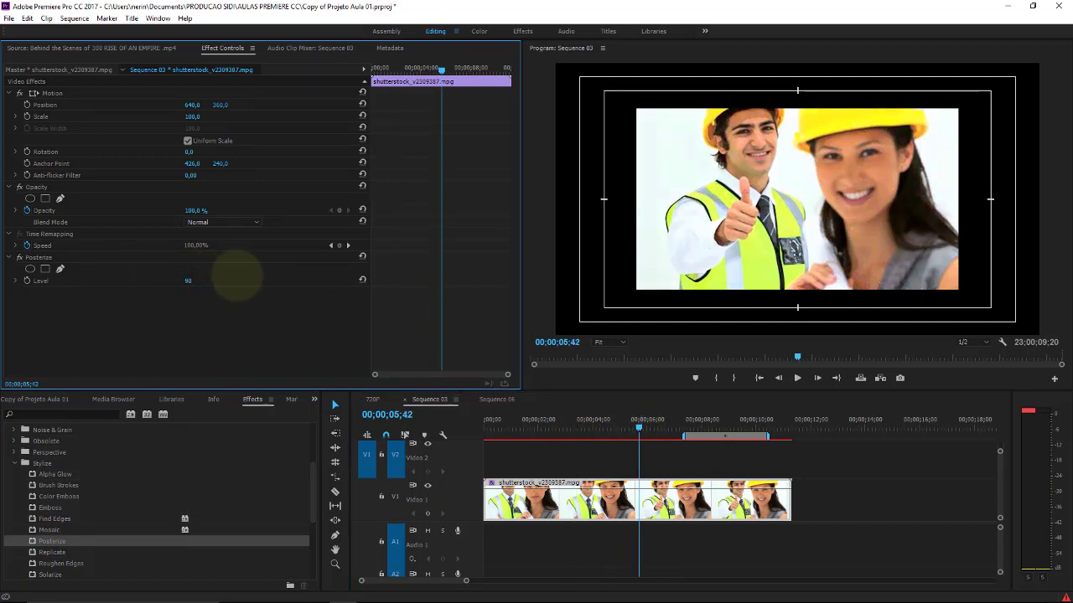
click(588, 421)
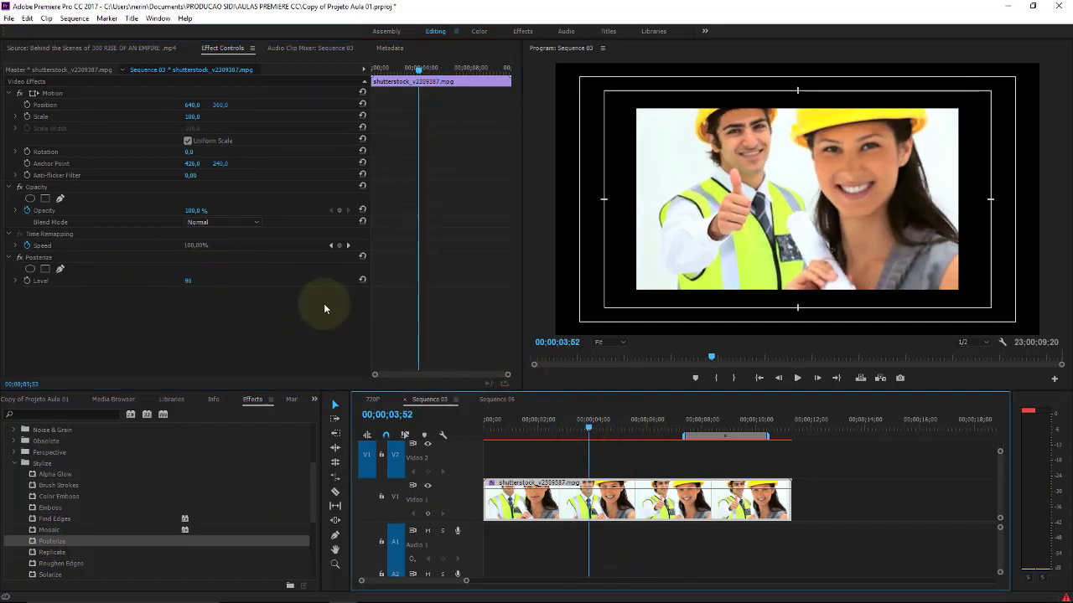
Step: Lower the Posterize Level to 2, preview the look, and select the effect
drag(193, 285, 114, 282)
drag(631, 424, 663, 424)
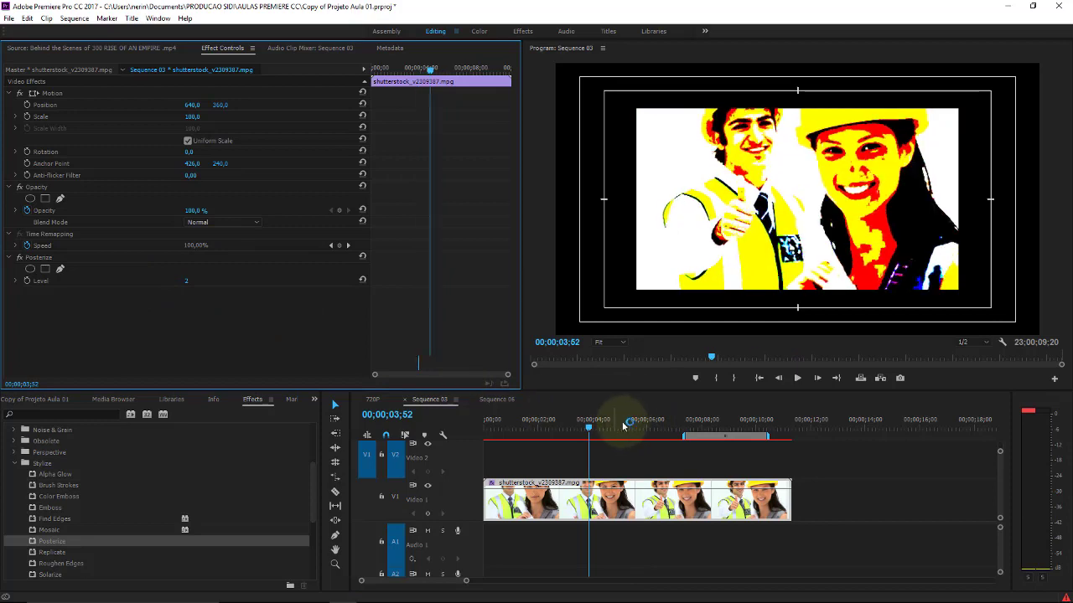
drag(599, 425, 625, 424)
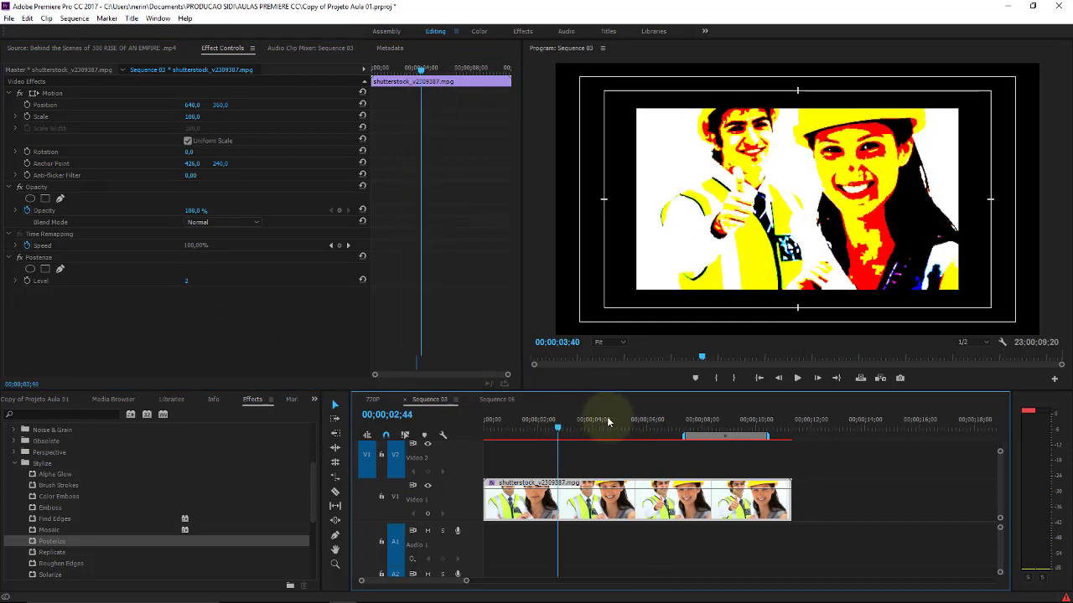
click(42, 259)
Step: Replace Posterize with Replicate at Count 16 and play to preview the tiles
key(Delete)
click(82, 538)
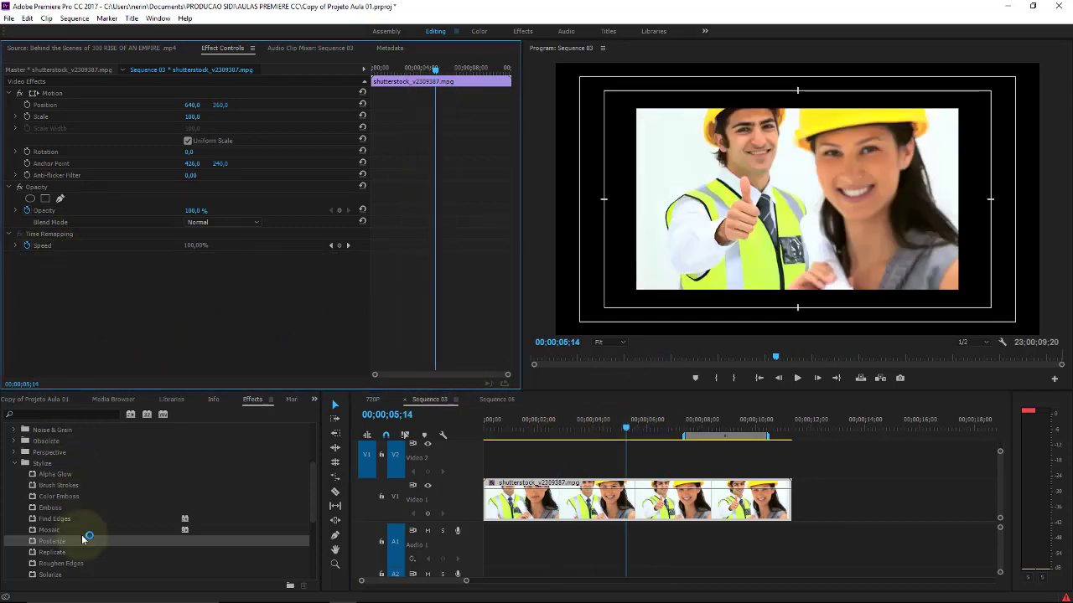
drag(65, 558, 593, 496)
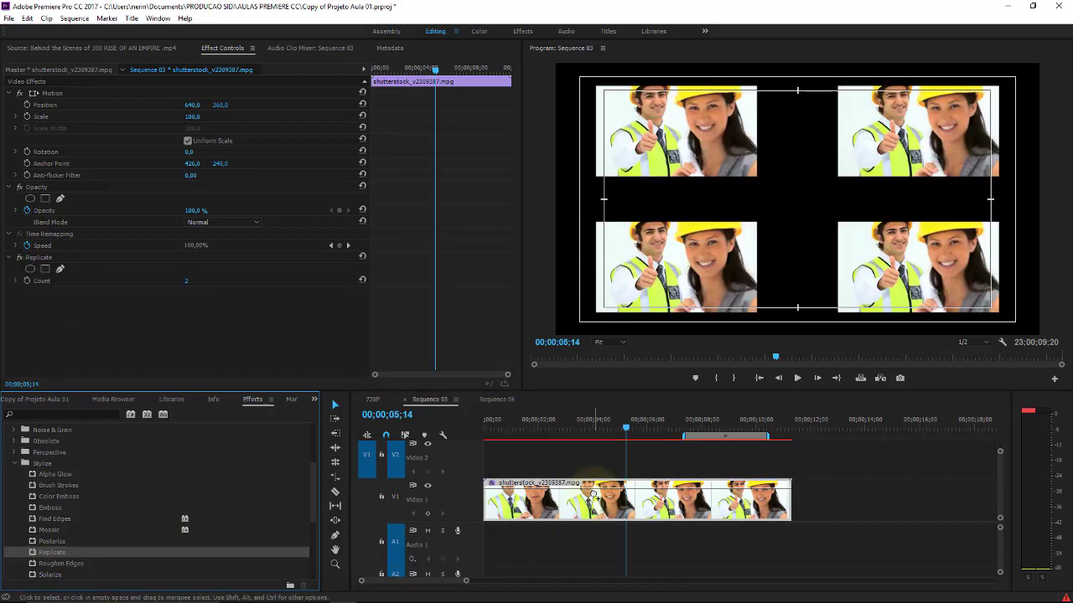
mouse_move(187, 284)
mouse_down()
mouse_move(210, 264)
mouse_move(209, 273)
mouse_up()
click(646, 421)
key(space)
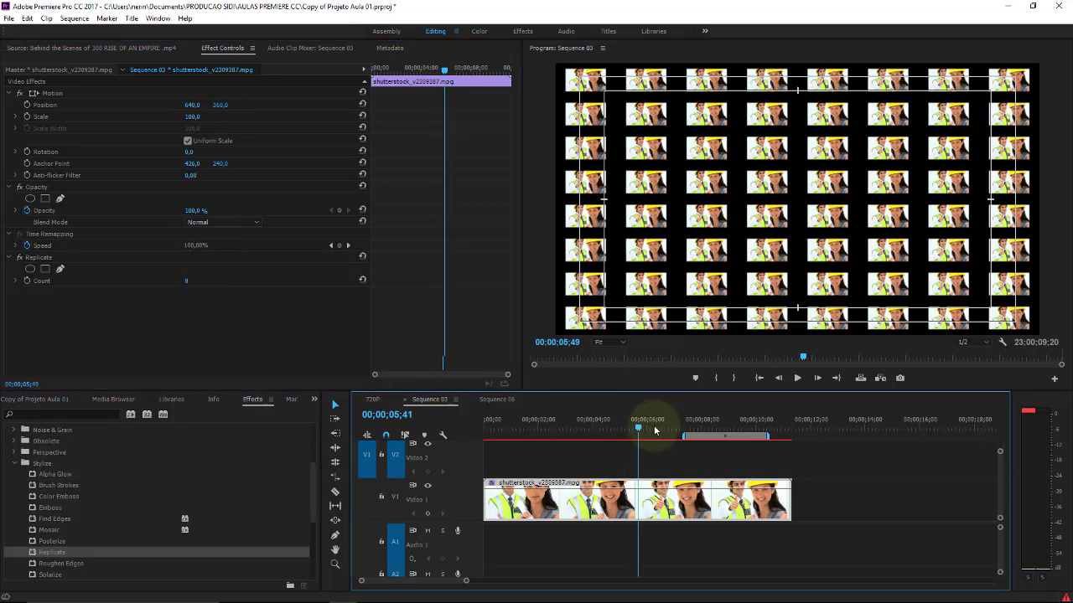
Step: Set the Replicate Count to 4 and scrub to preview the 4×4 grid around 2;42
drag(509, 419, 531, 419)
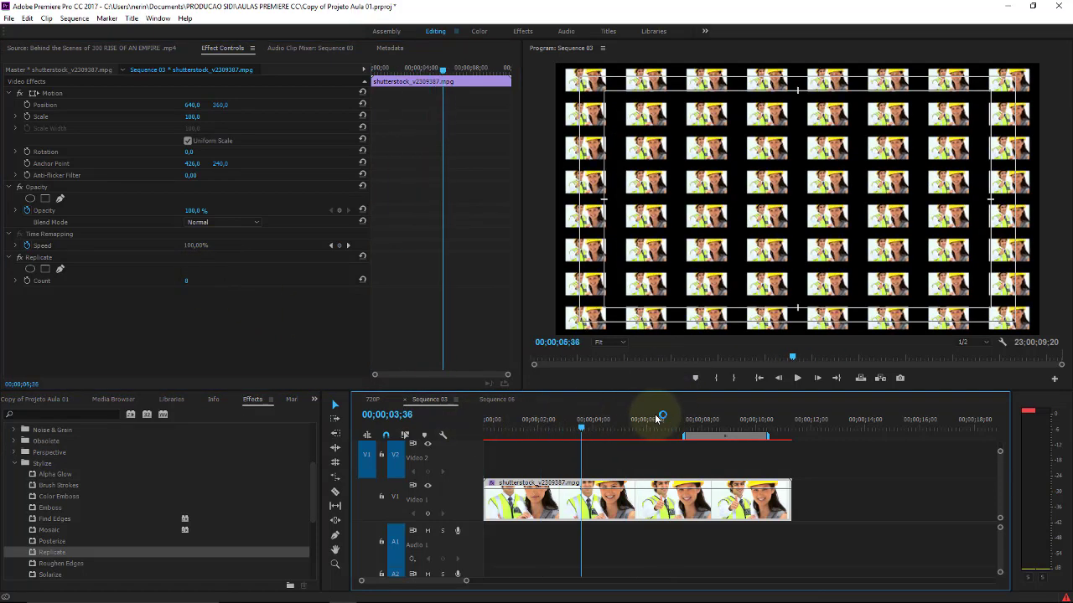
click(188, 283)
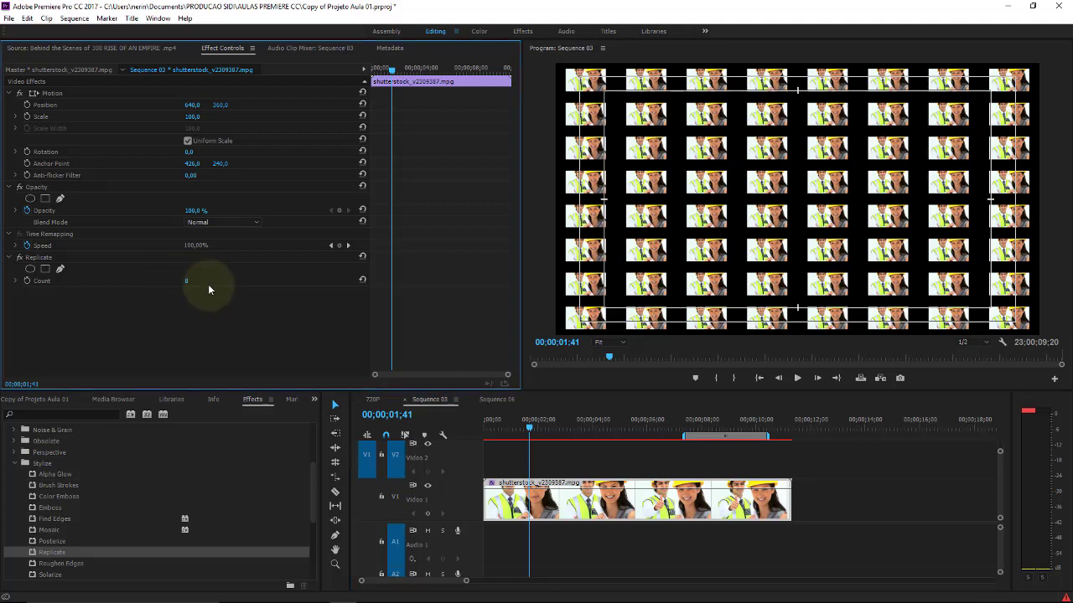
click(627, 541)
click(620, 513)
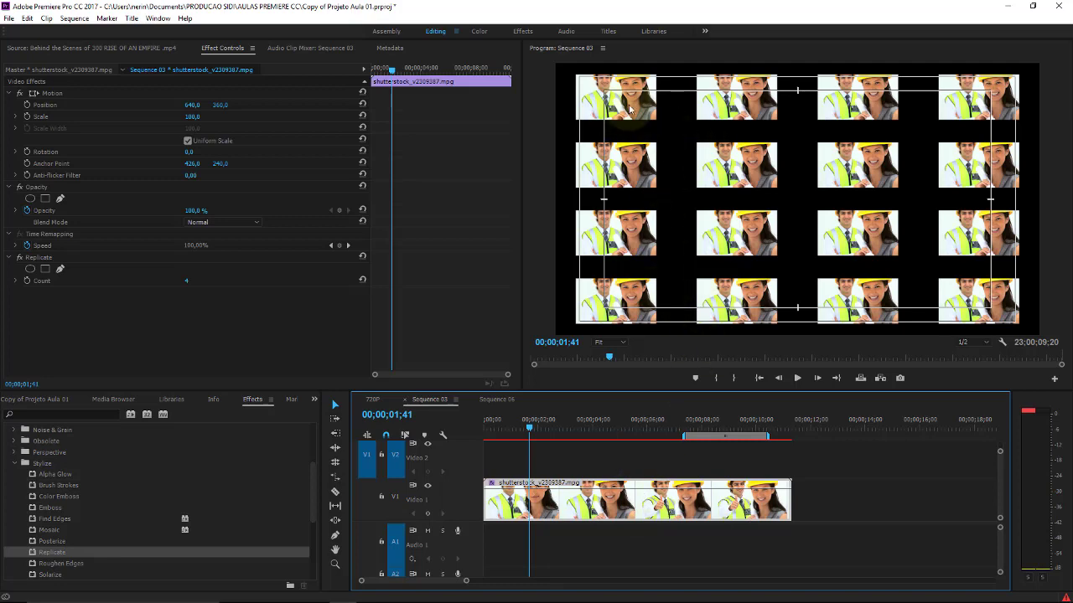
drag(530, 423, 665, 423)
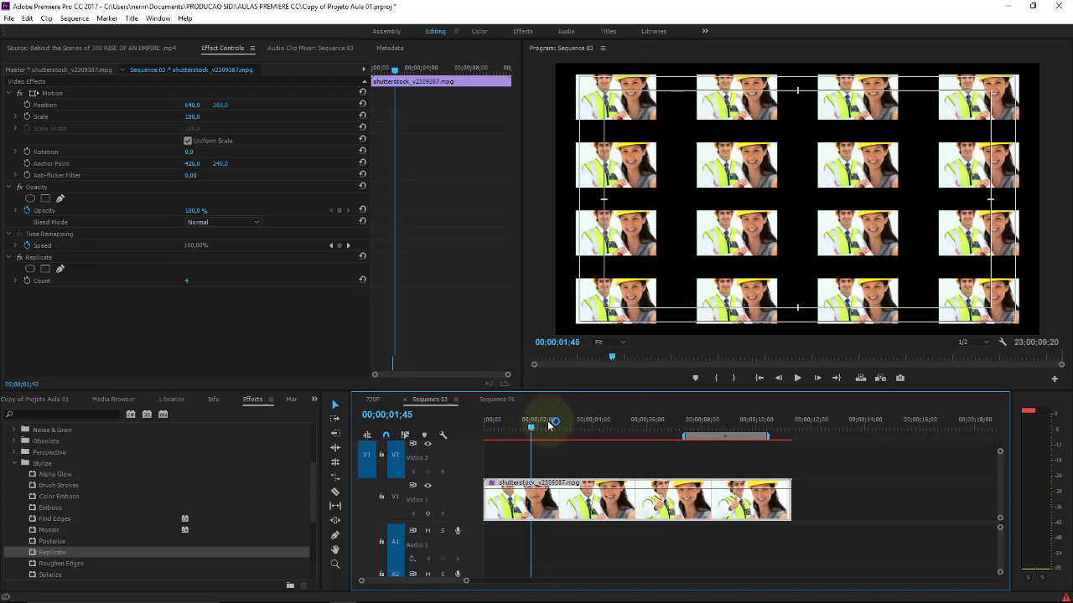
click(557, 417)
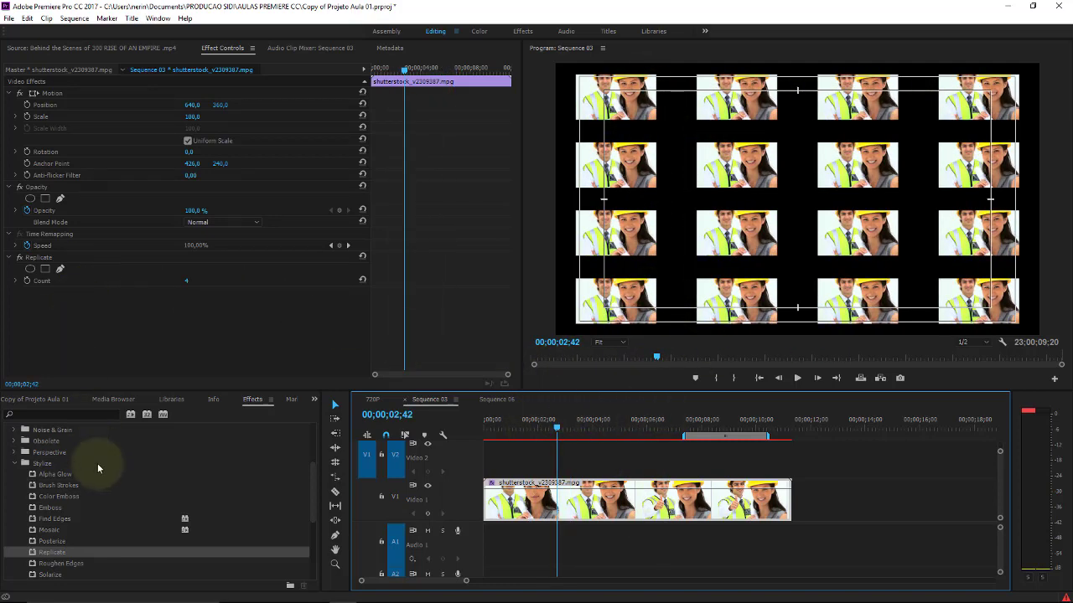
click(48, 259)
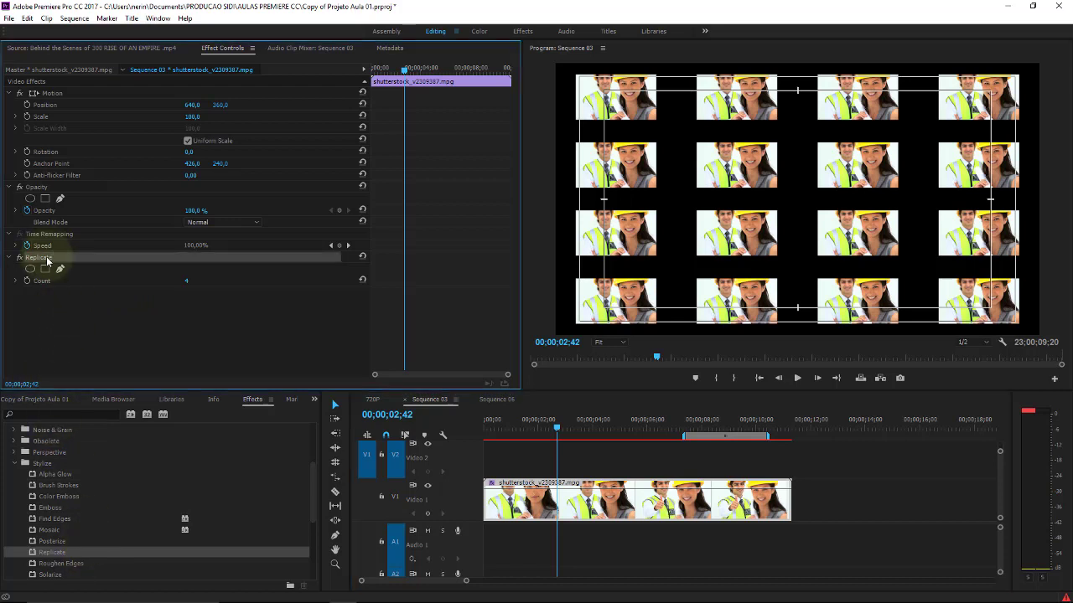
Step: Remove Replicate and apply Roughen Edges with Border 153, previewing the ragged frame
key(Delete)
click(82, 565)
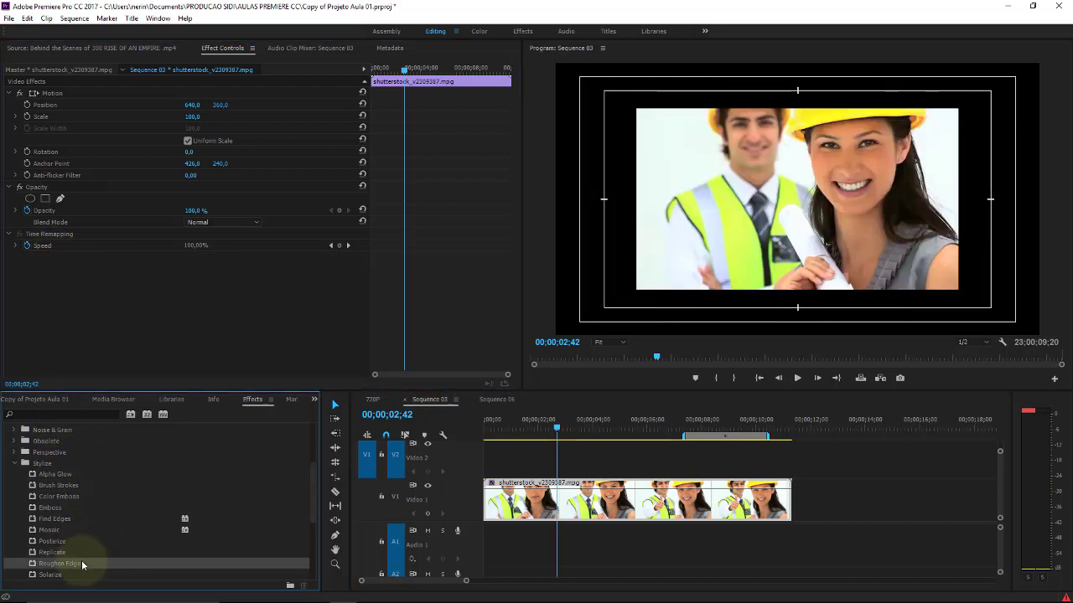
mouse_move(69, 568)
mouse_down()
mouse_move(553, 516)
mouse_move(591, 500)
mouse_up()
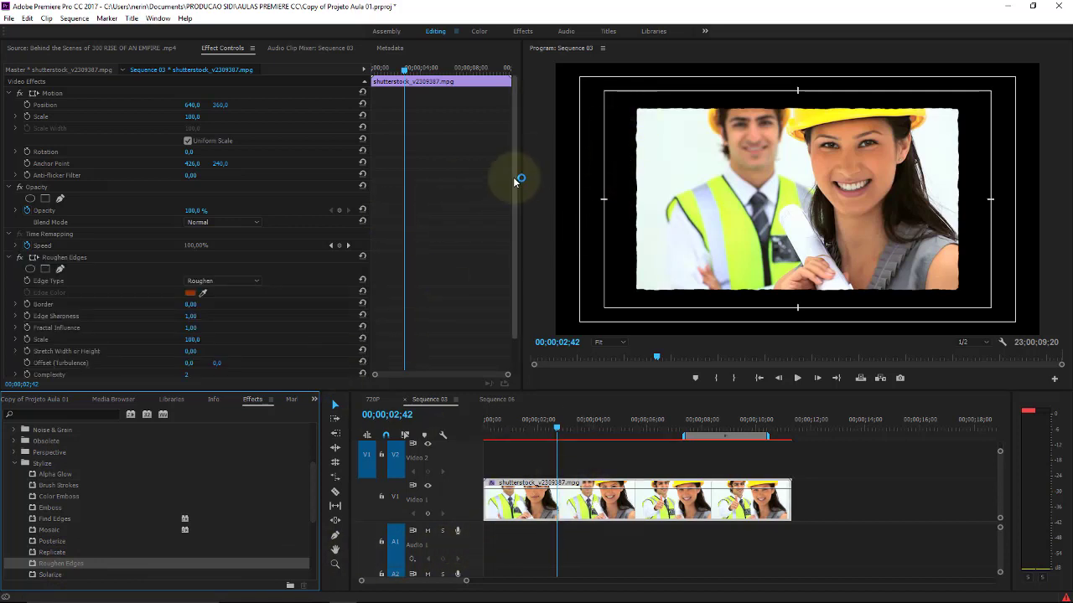
scroll(494, 201, down, 1)
drag(212, 267, 276, 257)
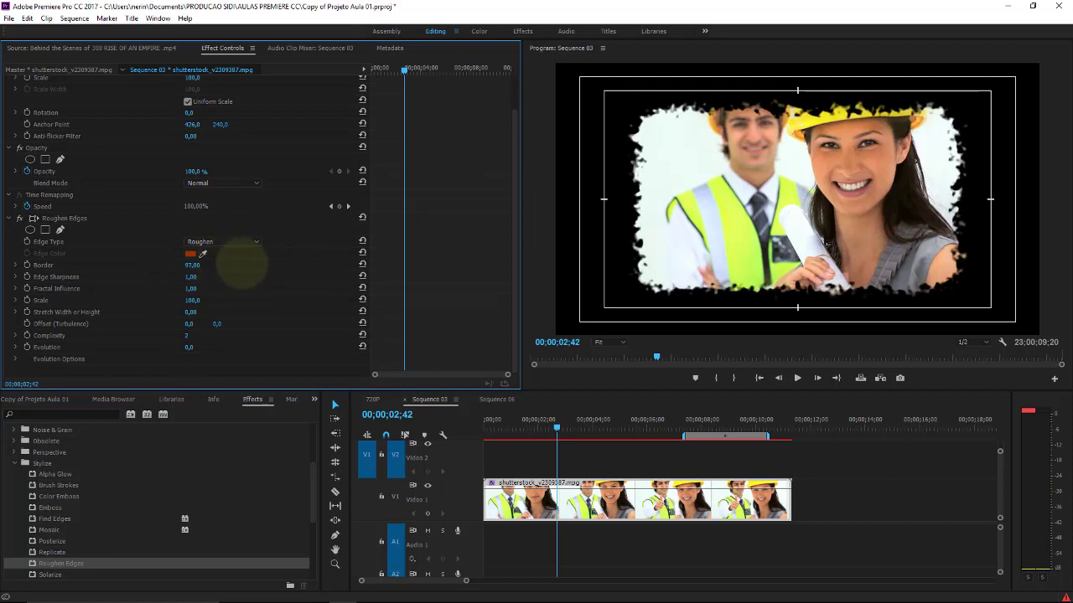
drag(564, 429, 704, 427)
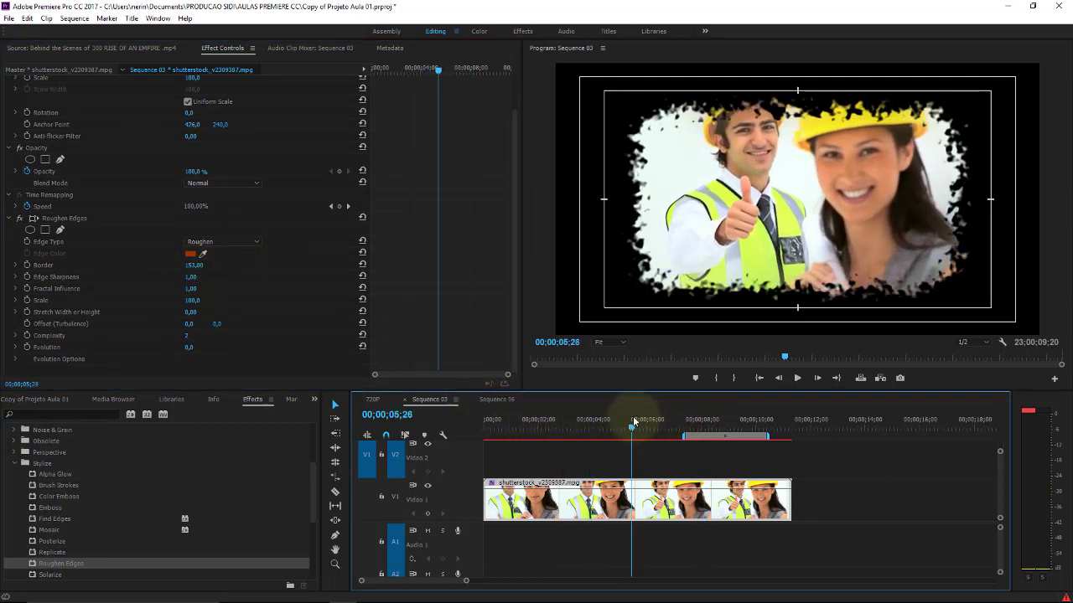
drag(642, 424, 636, 425)
Step: Set Roughen Edges Complexity to 4, preview it, then delete the effect
mouse_move(202, 290)
mouse_down()
mouse_move(223, 286)
mouse_move(186, 286)
mouse_up()
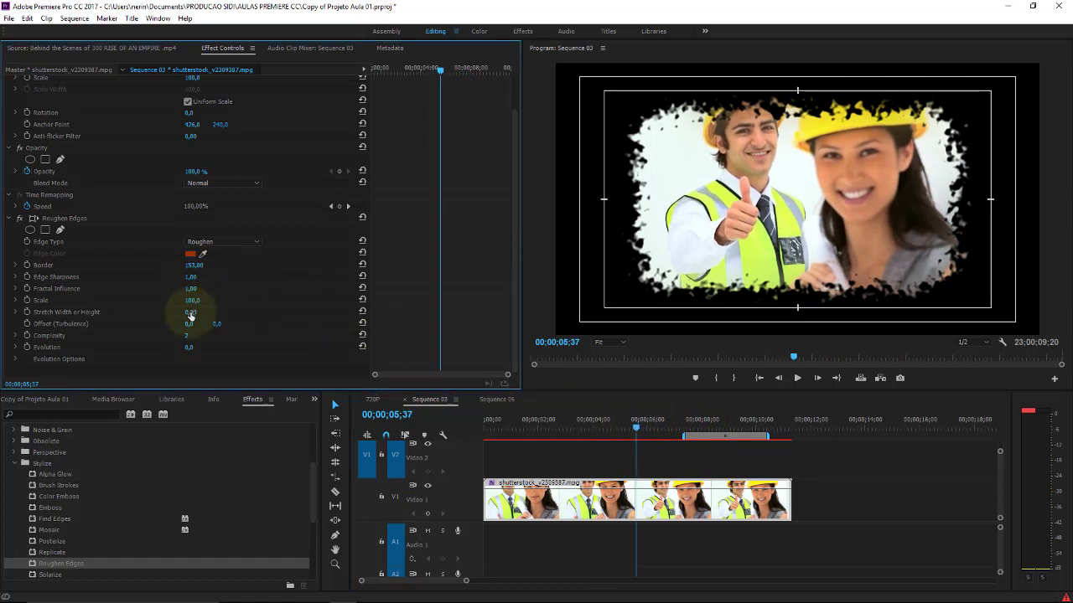
mouse_move(189, 339)
mouse_down()
mouse_move(223, 334)
mouse_move(201, 335)
mouse_up()
click(614, 426)
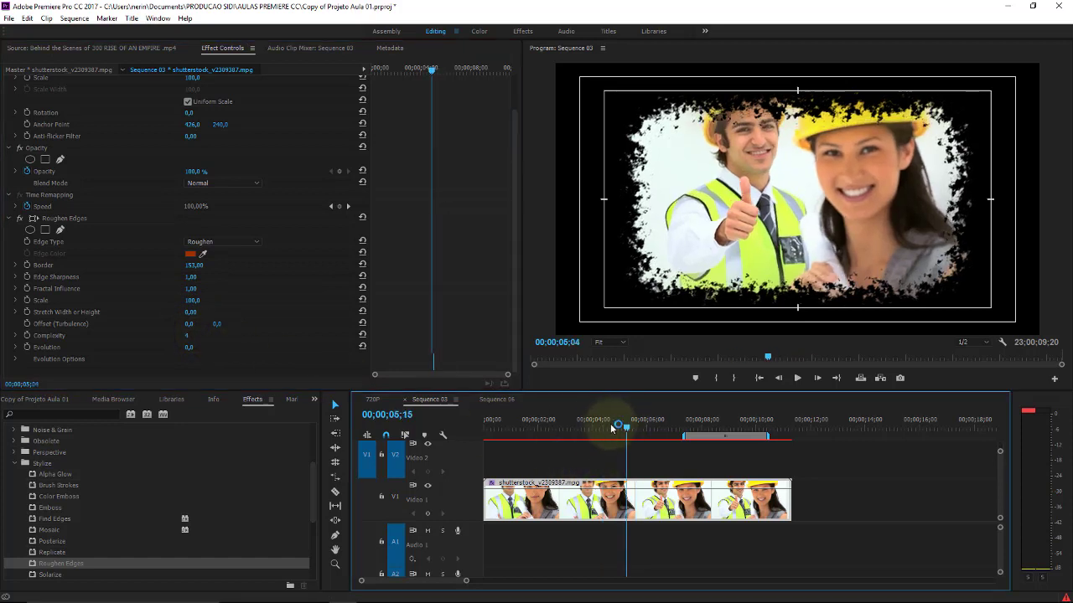
drag(614, 427, 537, 428)
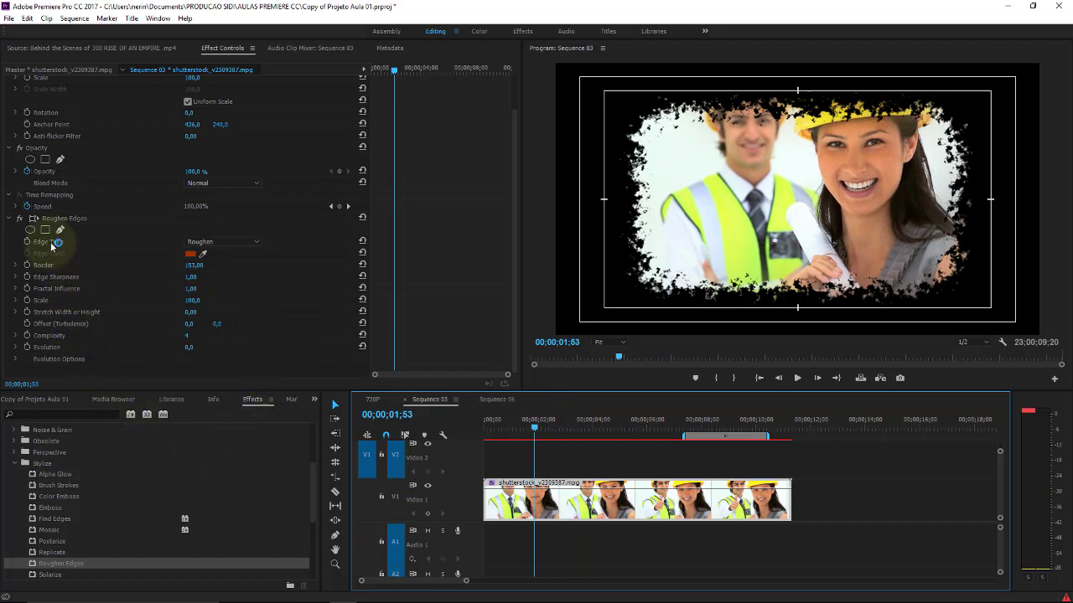
click(60, 218)
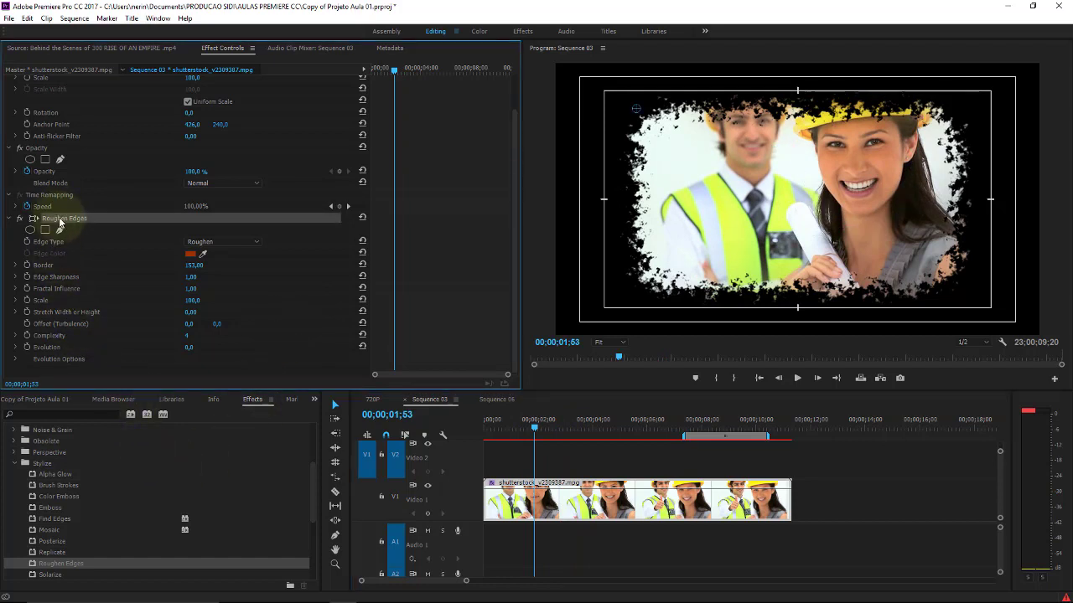
key(Delete)
Step: Try Solarize on the clip with an adjusted Threshold, then delete it
click(312, 490)
scroll(312, 494, down, 1)
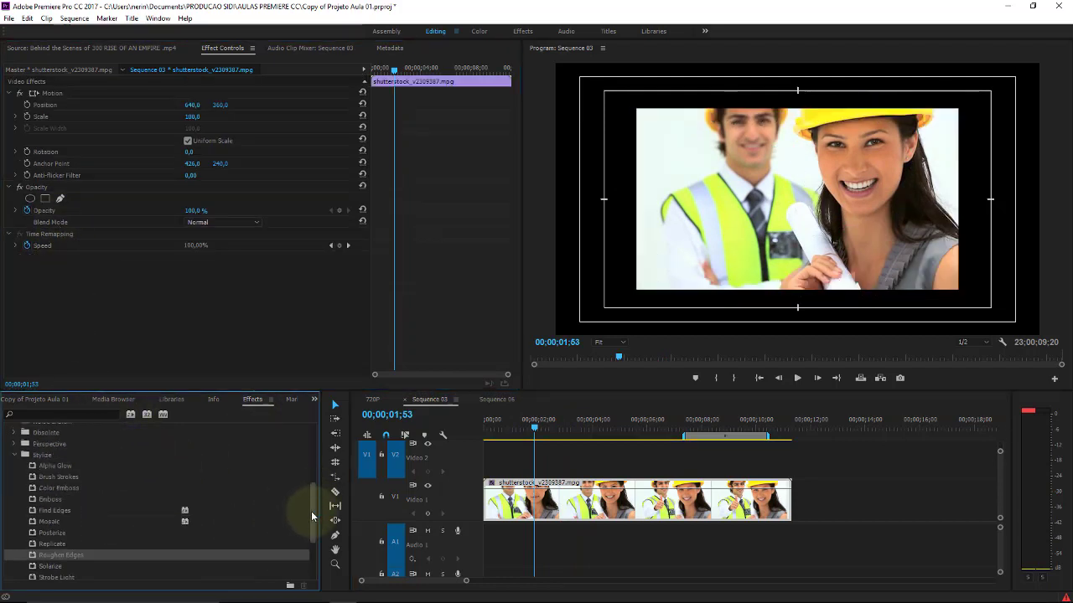
scroll(312, 499, down, 2)
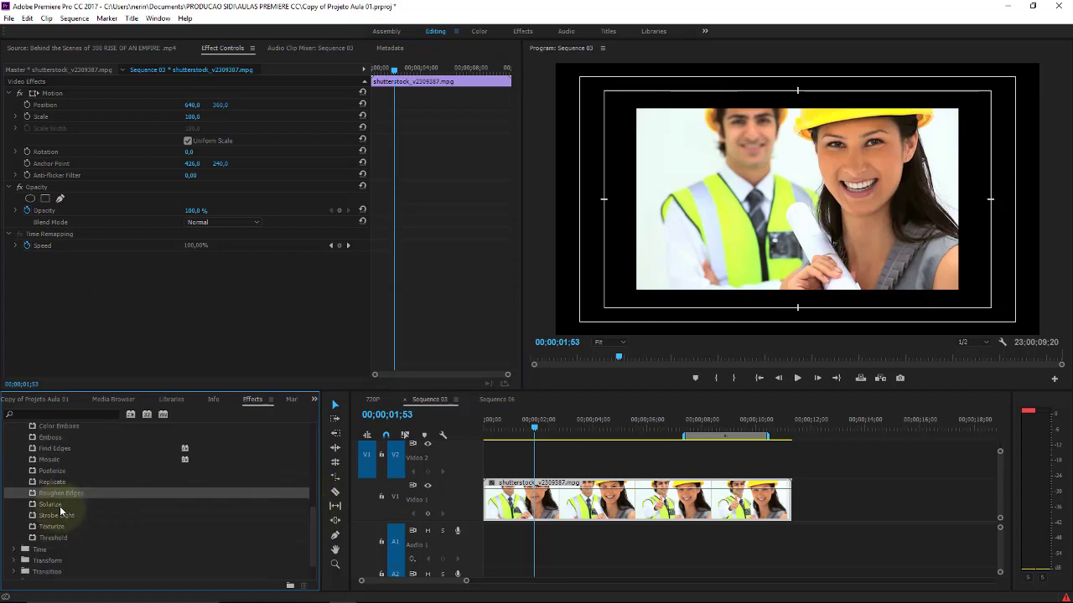
drag(50, 505, 541, 503)
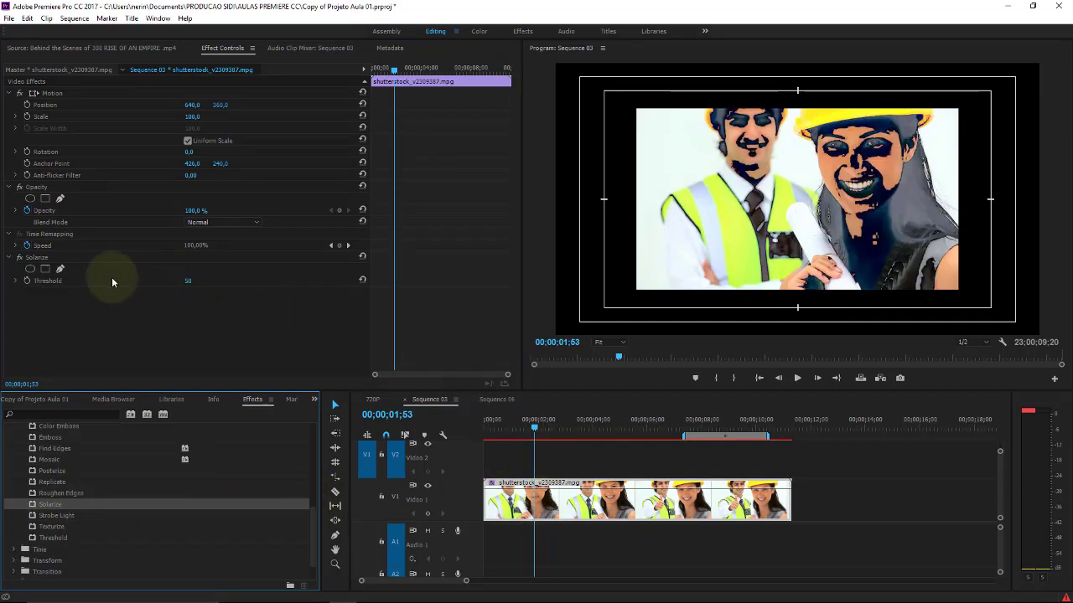
drag(189, 280, 227, 279)
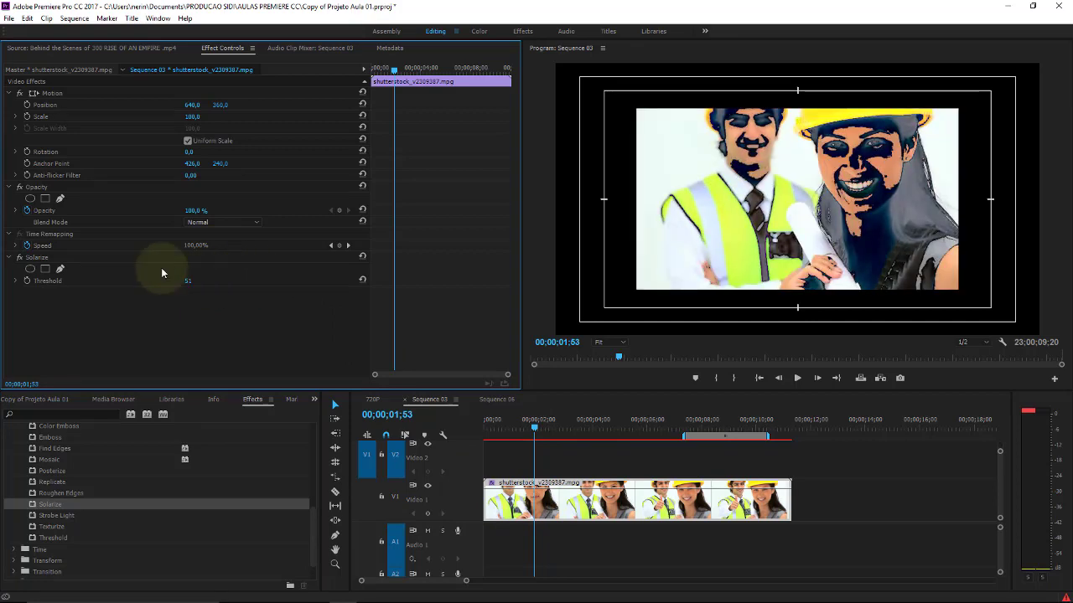
click(40, 258)
key(Delete)
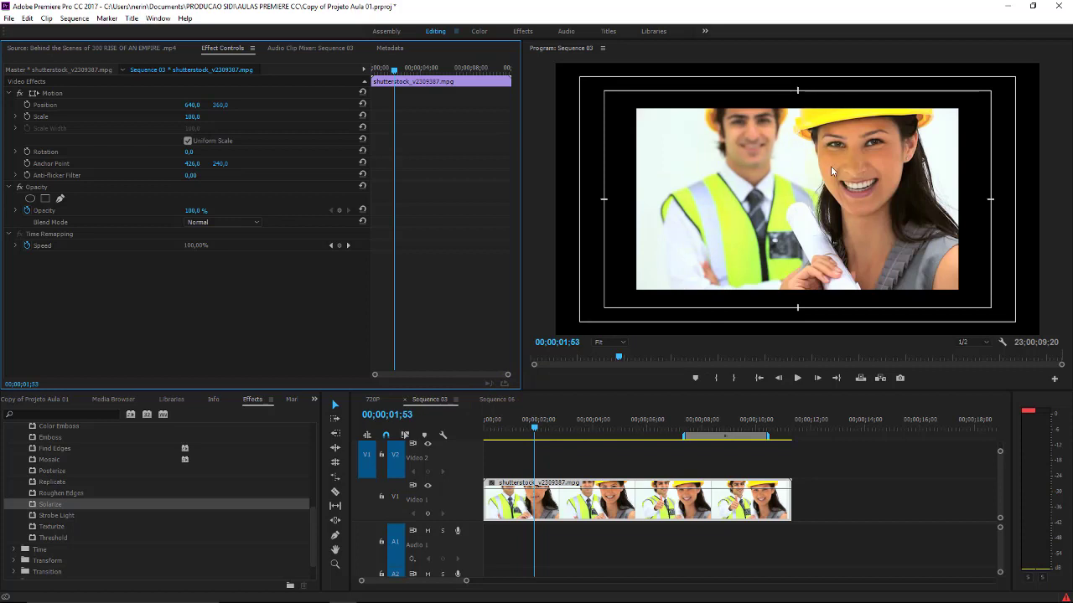
Step: Apply Strobe Light, raise Blend With Original and preview a dark red strobe colour
click(60, 516)
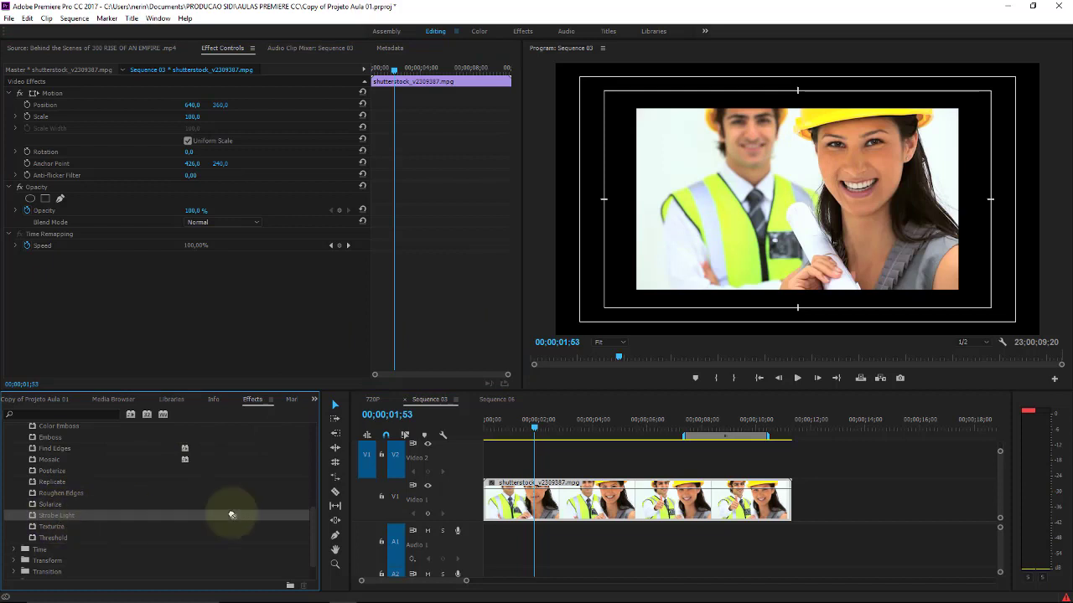
drag(232, 516, 553, 501)
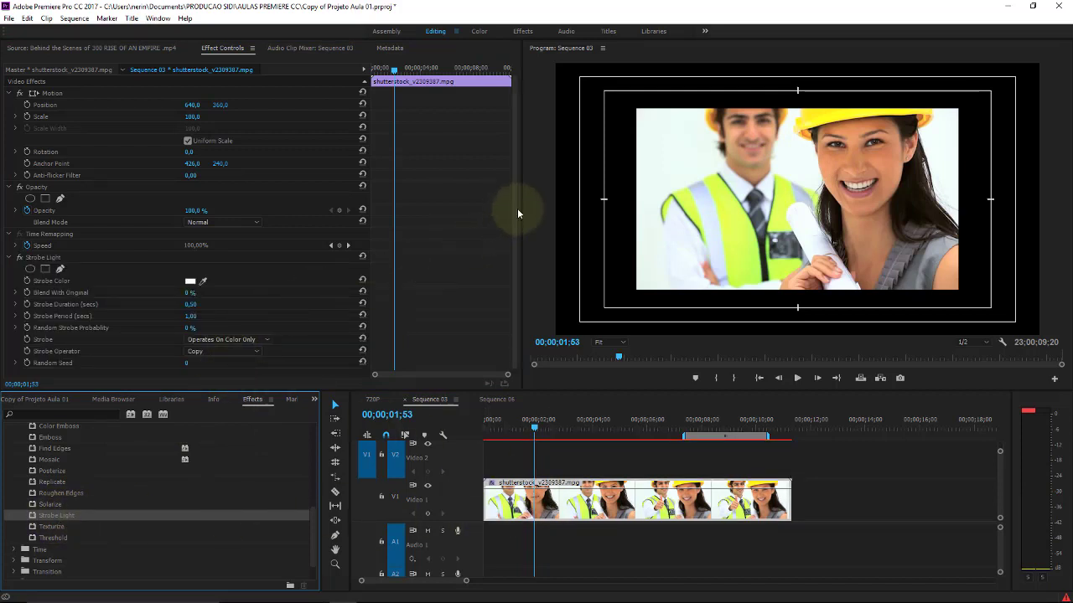
click(517, 251)
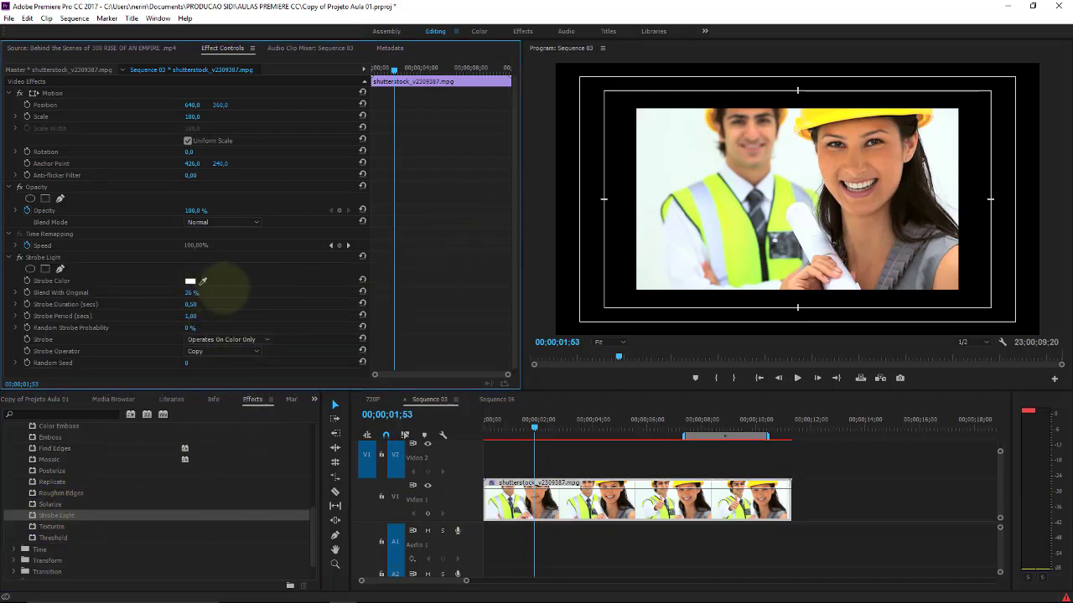
drag(224, 289, 316, 261)
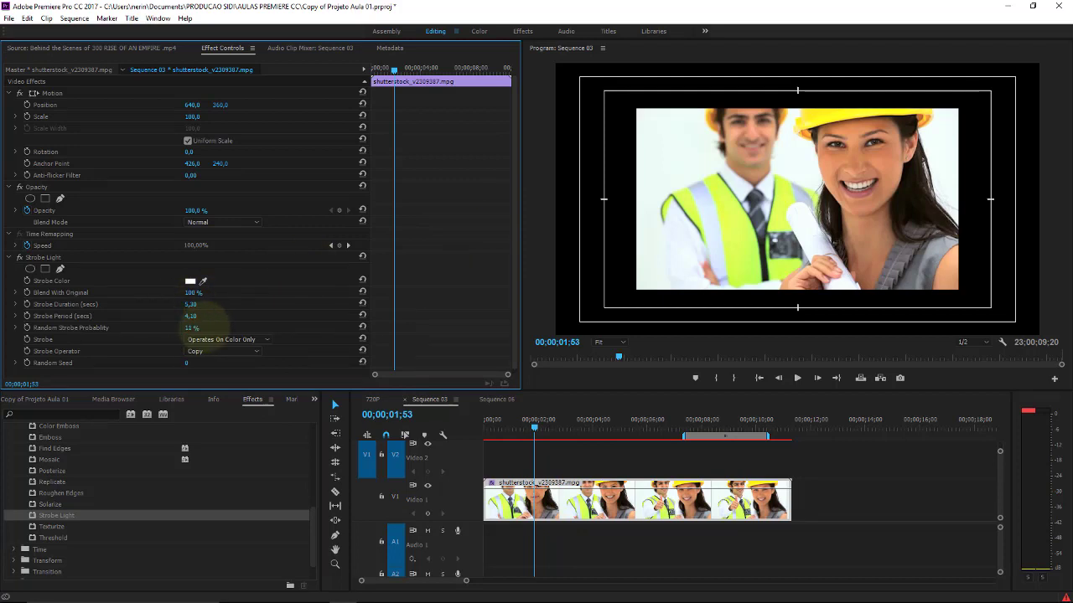
click(192, 283)
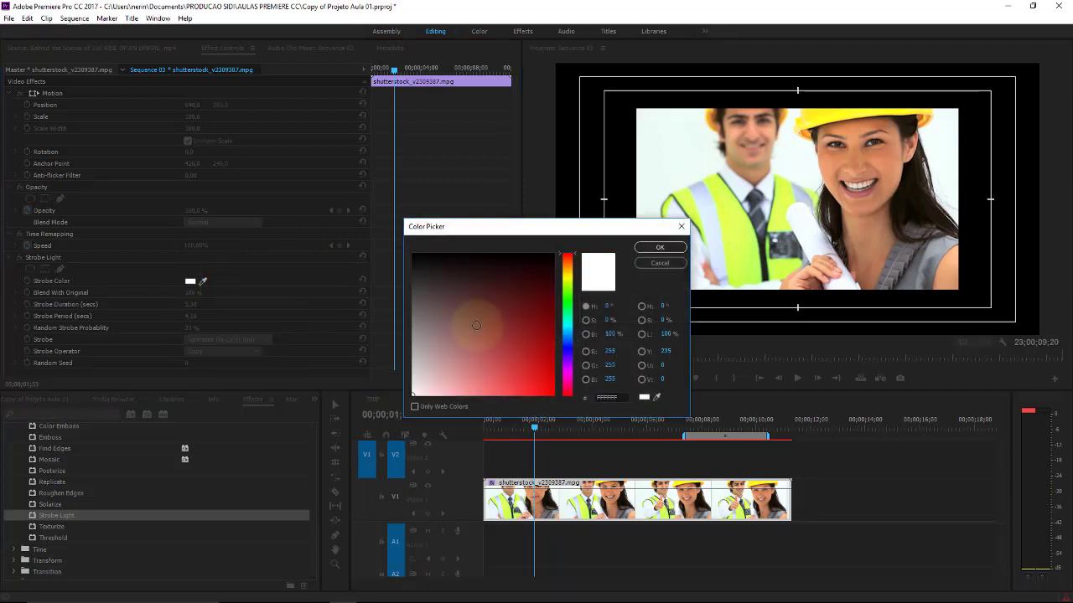
drag(478, 326, 552, 337)
click(659, 248)
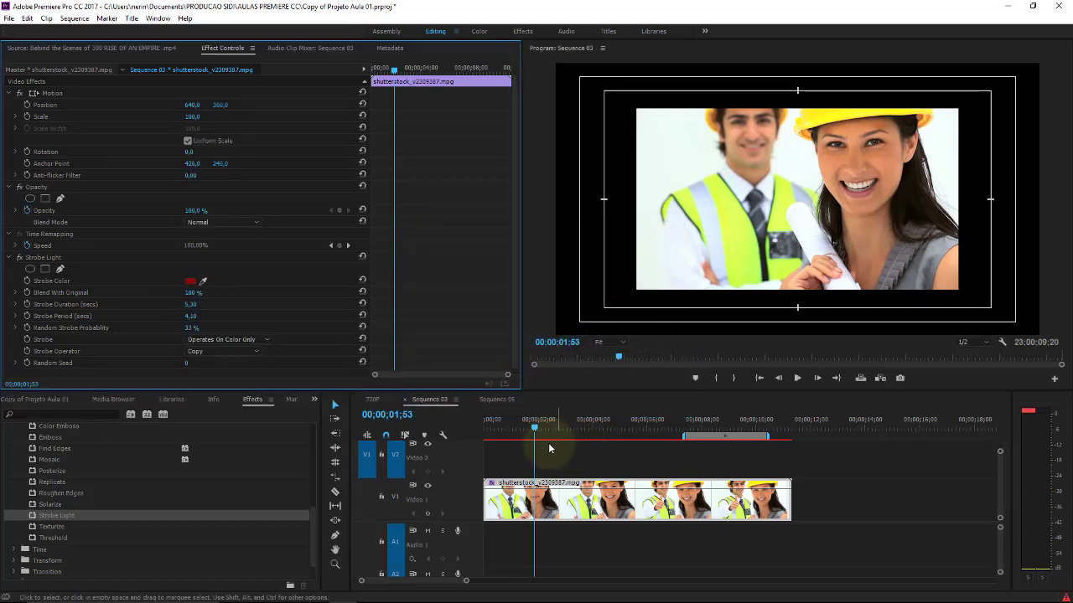
mouse_move(489, 429)
mouse_down()
mouse_move(499, 430)
mouse_move(482, 427)
mouse_up()
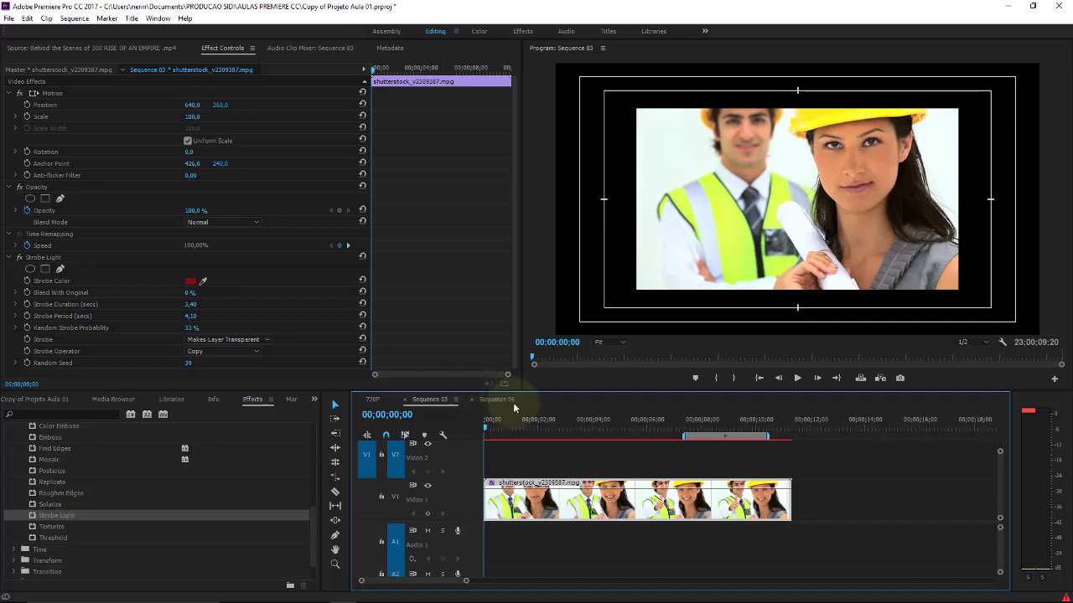
mouse_move(513, 427)
mouse_down()
mouse_move(628, 428)
mouse_move(500, 434)
mouse_move(644, 428)
mouse_move(527, 434)
mouse_move(621, 426)
mouse_move(531, 428)
mouse_move(568, 429)
mouse_up()
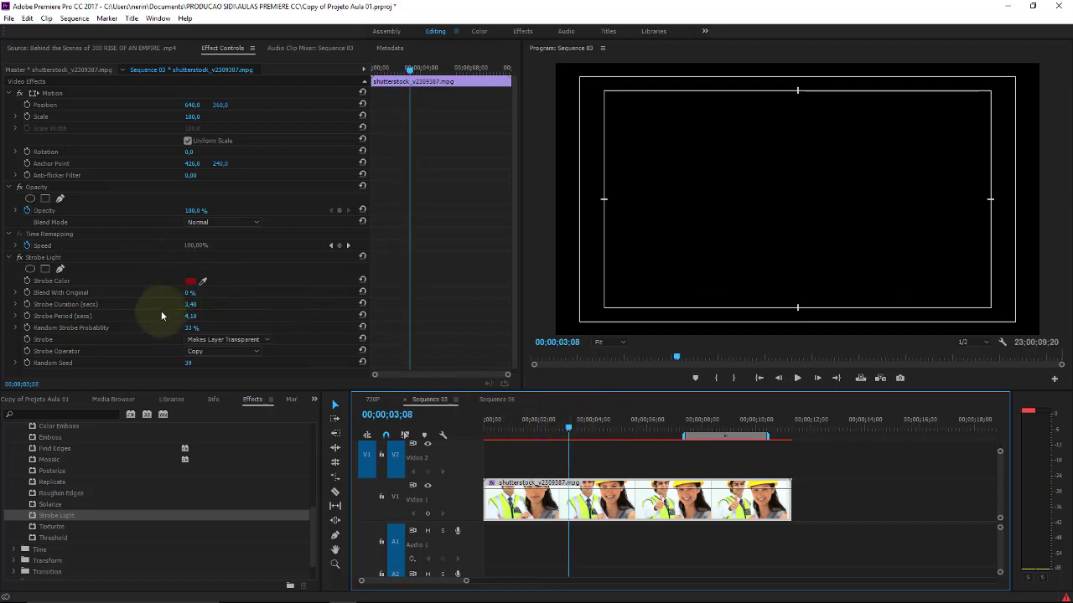
Step: Change the Strobe Color to bright yellow in the Color Picker
click(190, 281)
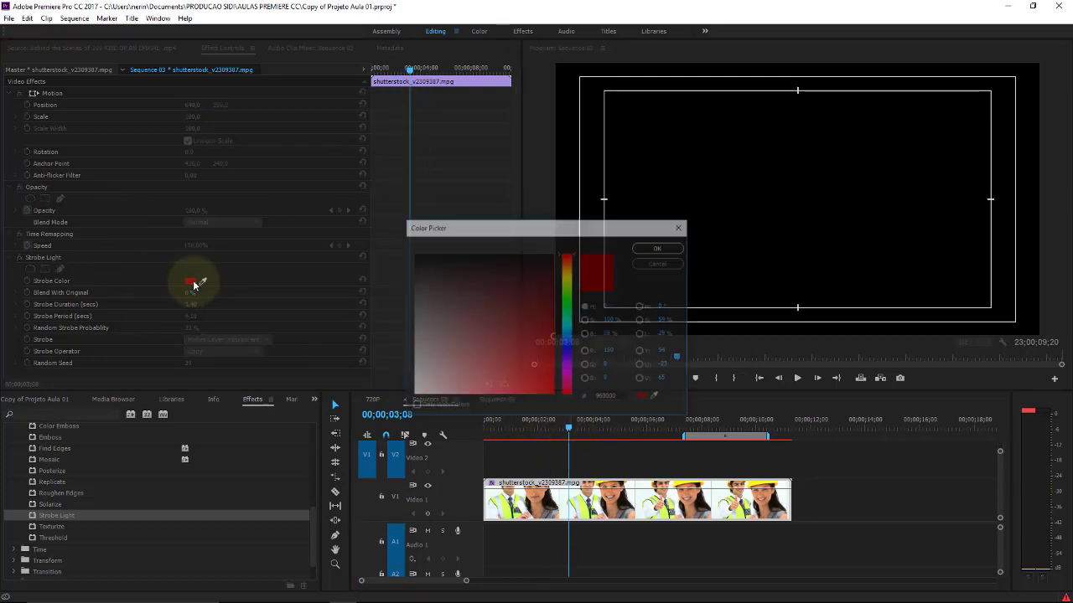
click(655, 248)
click(191, 281)
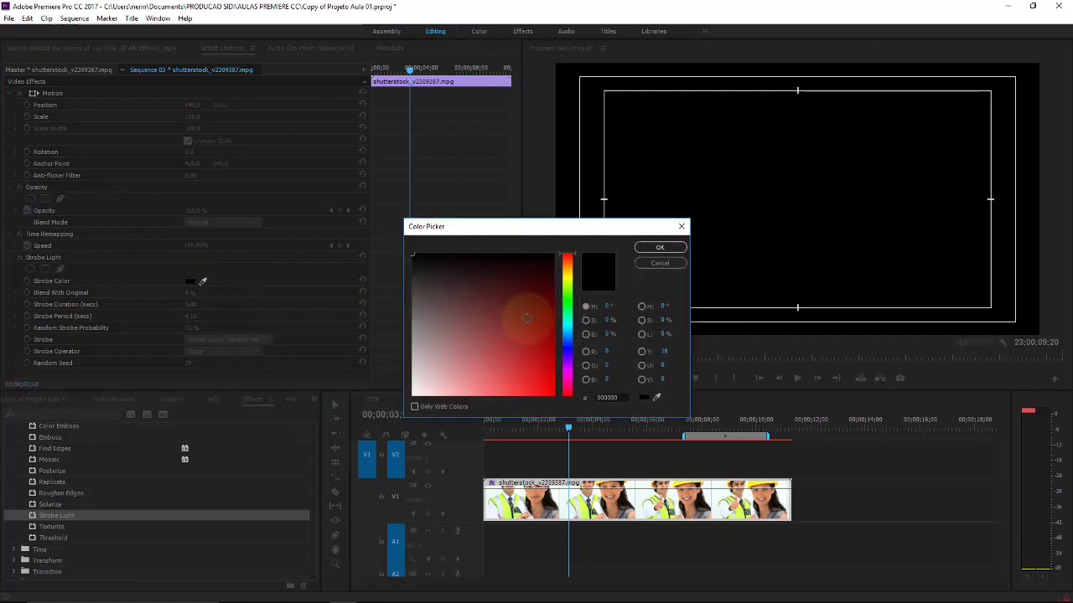
click(566, 283)
click(549, 256)
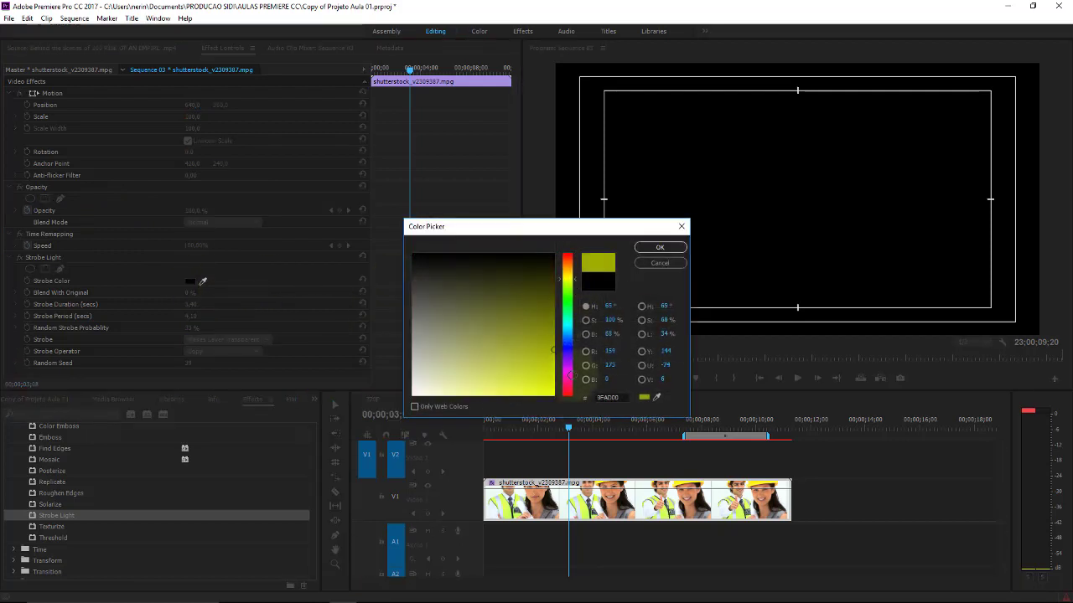
click(660, 247)
Step: Raise Strobe Light's Blend With Original to 66% and preview the washed-out frames
drag(574, 428, 582, 427)
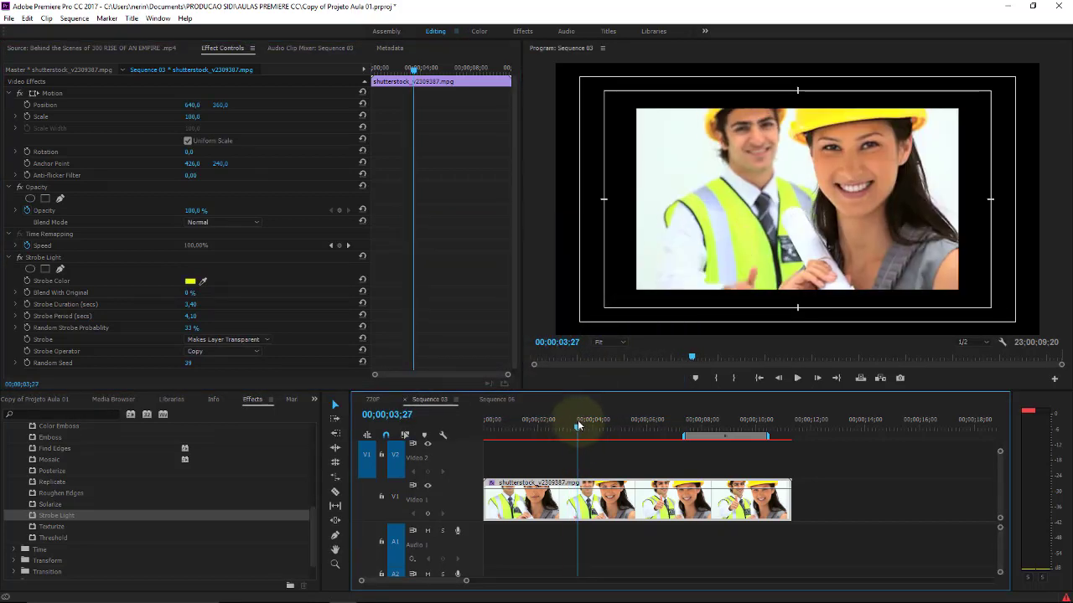
drag(582, 427, 588, 426)
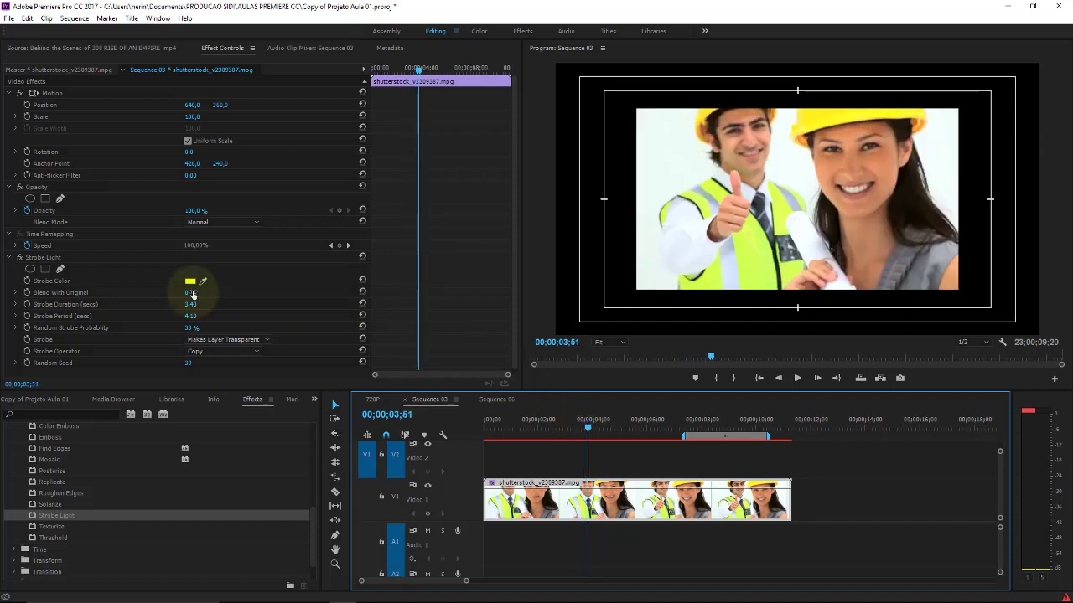
drag(192, 295, 233, 292)
mouse_move(592, 424)
mouse_down()
mouse_move(612, 426)
mouse_move(604, 423)
mouse_up()
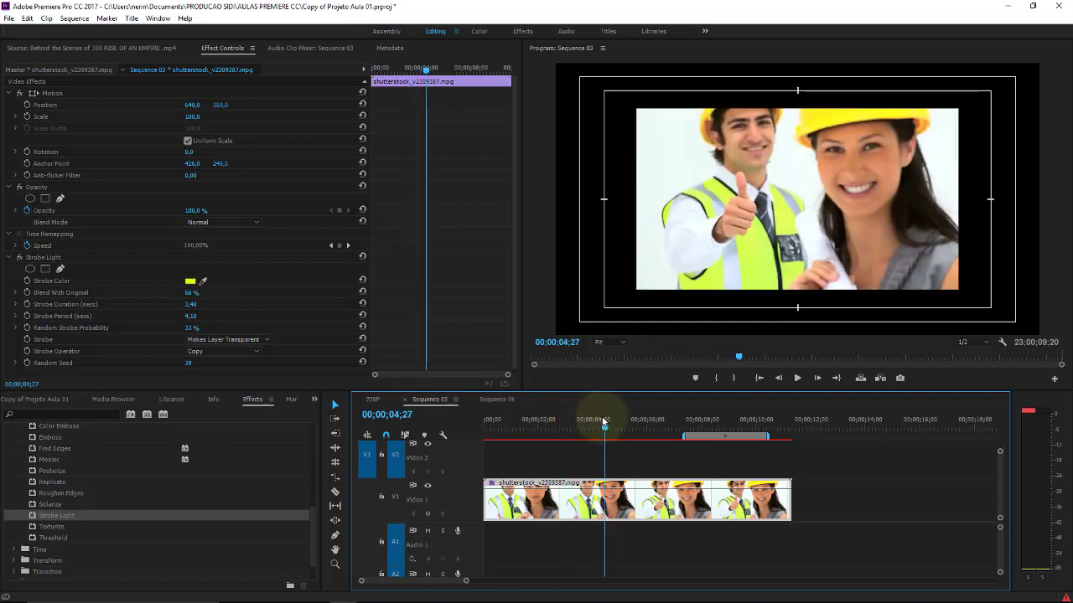
Step: Set the Strobe mode to Operates On Color Only and preview the result
click(268, 338)
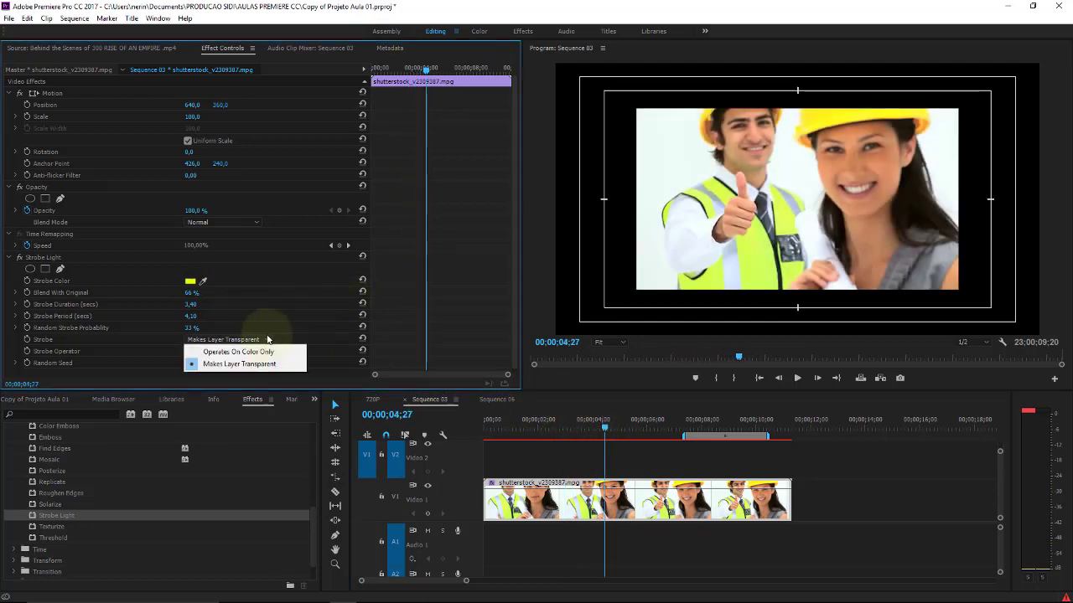
click(261, 353)
drag(595, 424, 599, 425)
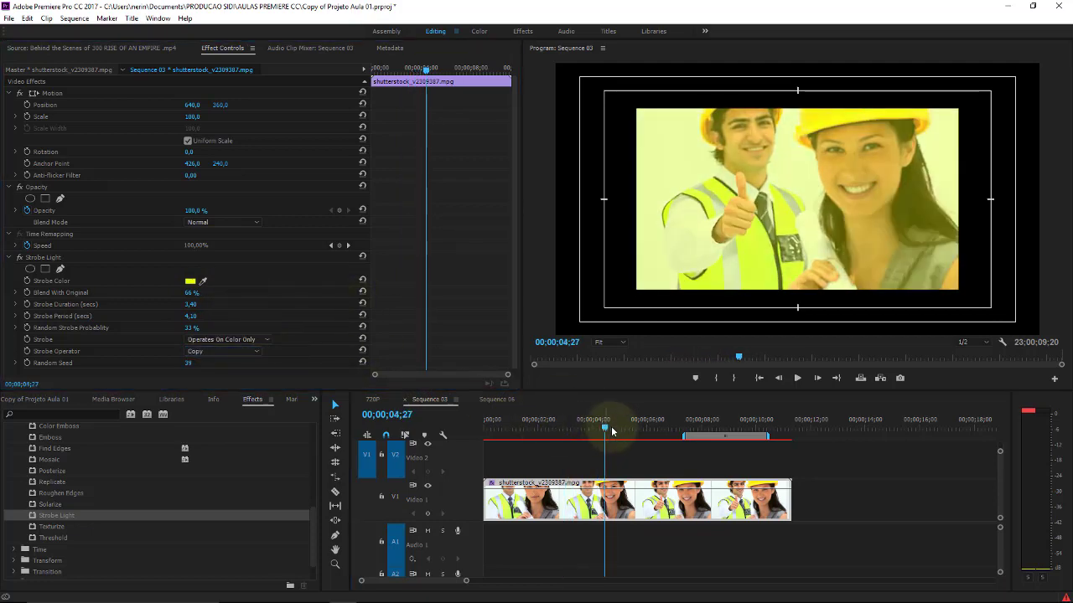
click(258, 339)
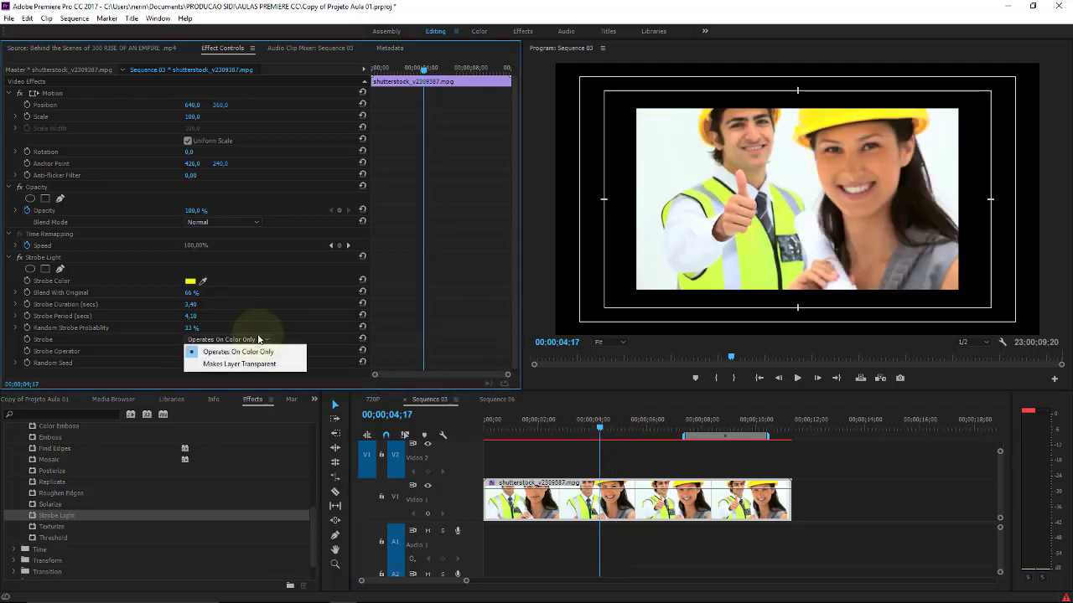
click(261, 352)
mouse_move(593, 420)
mouse_down()
mouse_move(611, 423)
mouse_move(595, 423)
mouse_up()
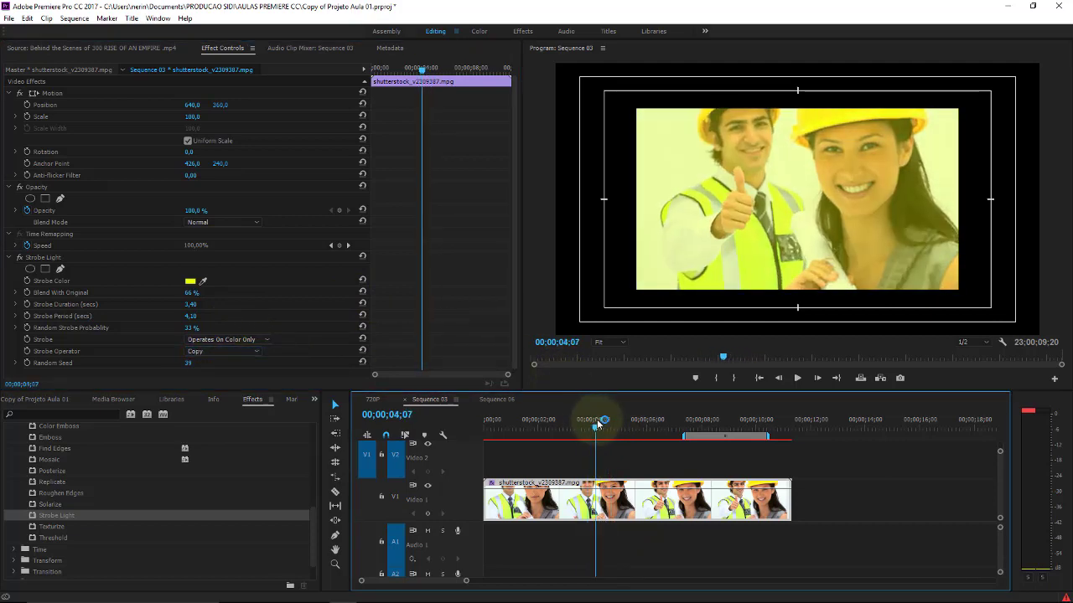
Step: Make the strobe colour blue and play the sequence to see the tint
click(191, 282)
click(568, 344)
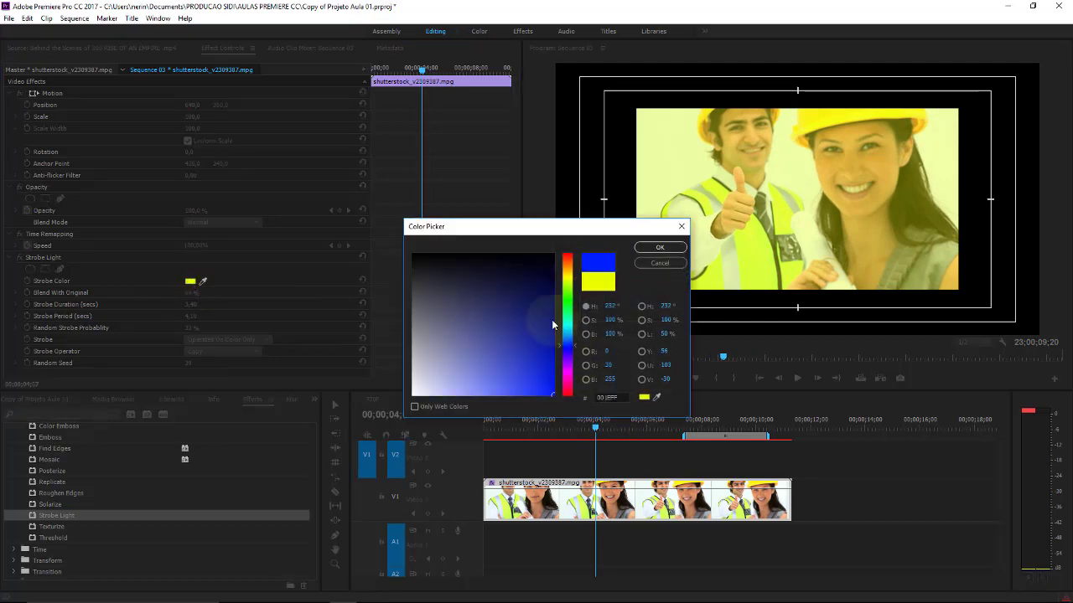
click(671, 246)
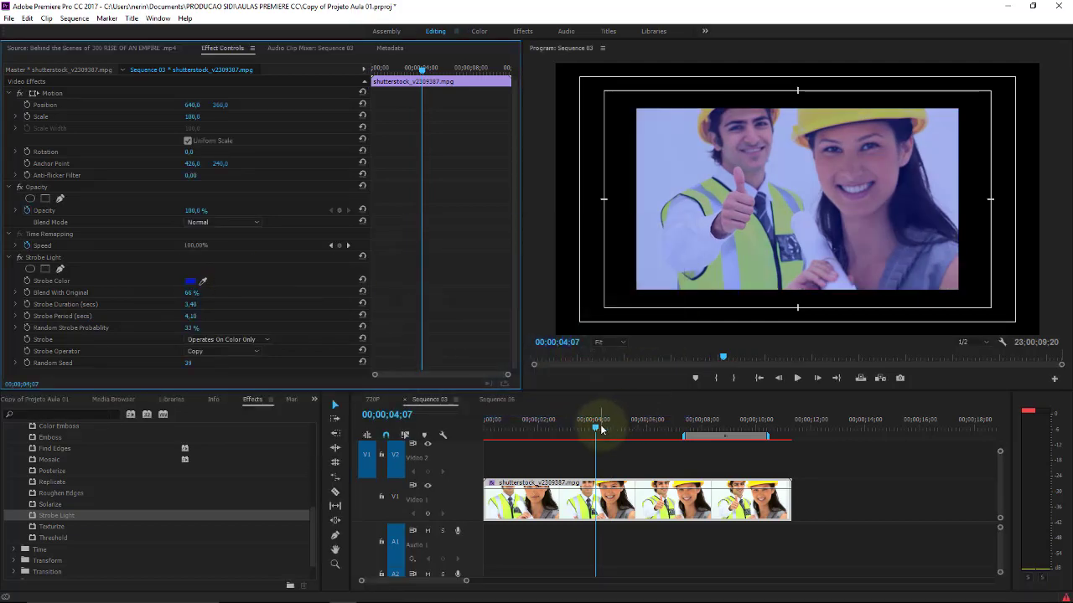
drag(601, 429, 477, 414)
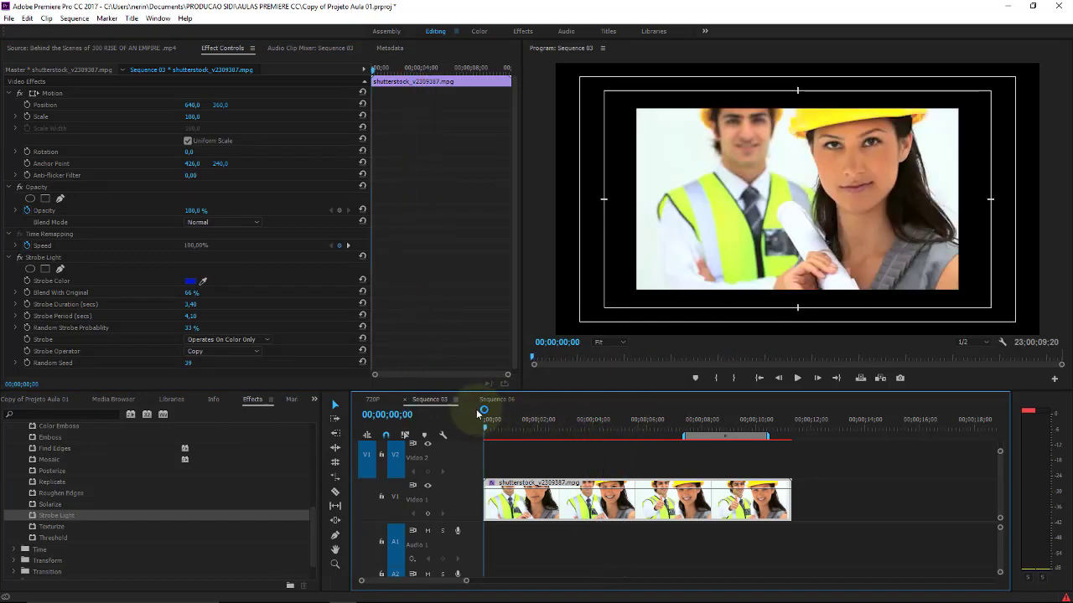
key(space)
Step: Replace Strobe Light on the clip with the Stylize Texturize effect
click(55, 258)
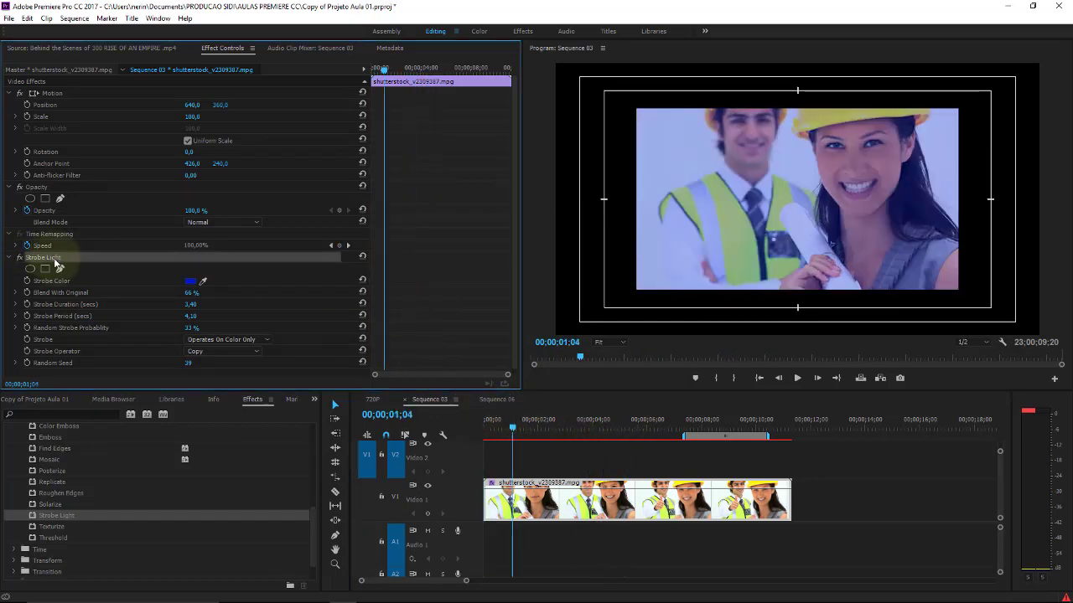
key(Delete)
click(46, 399)
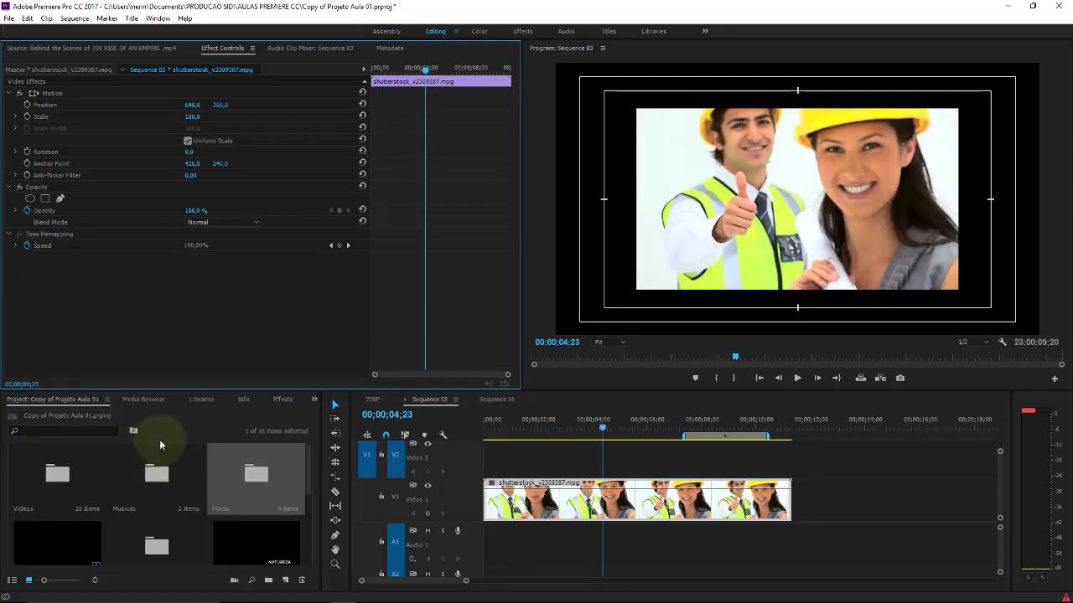
click(289, 399)
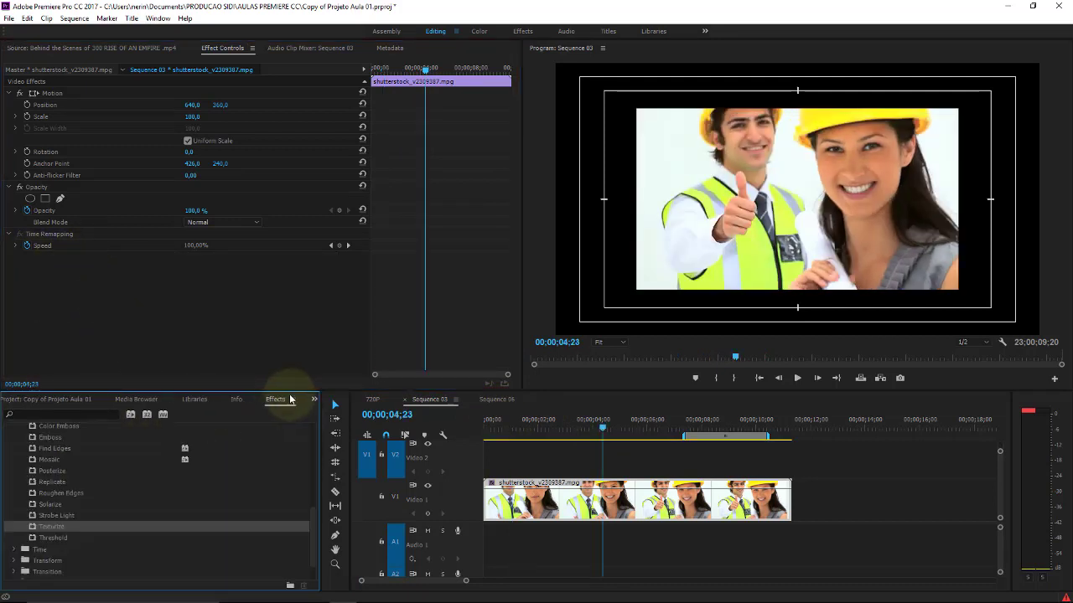
click(66, 507)
drag(31, 529, 592, 506)
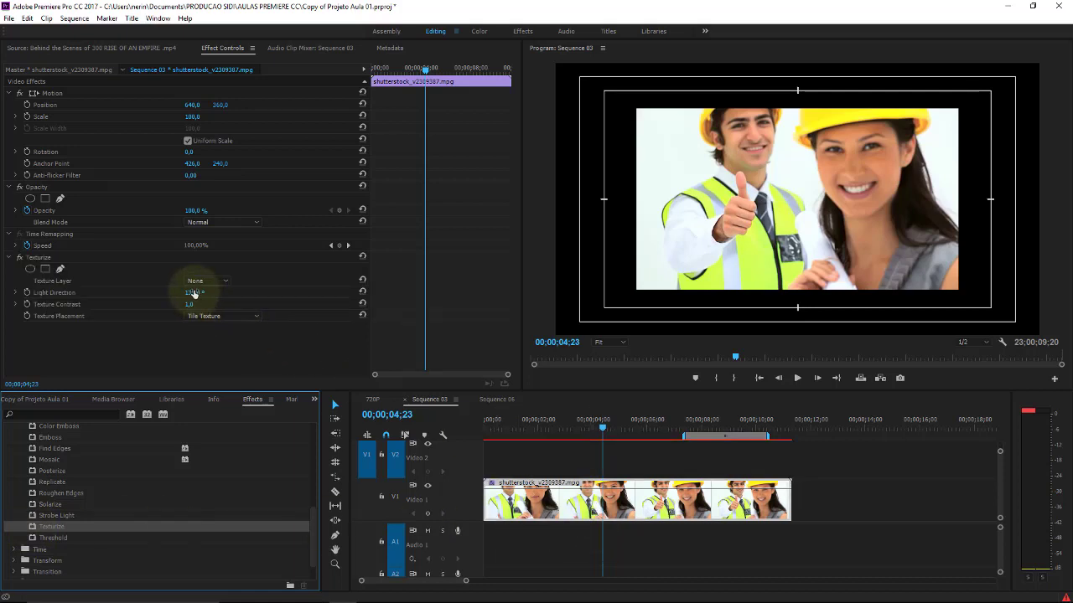
Step: Set Texturize Light Direction to about 240° and Texture Contrast to 2,0, previewing the texture
drag(194, 292, 305, 290)
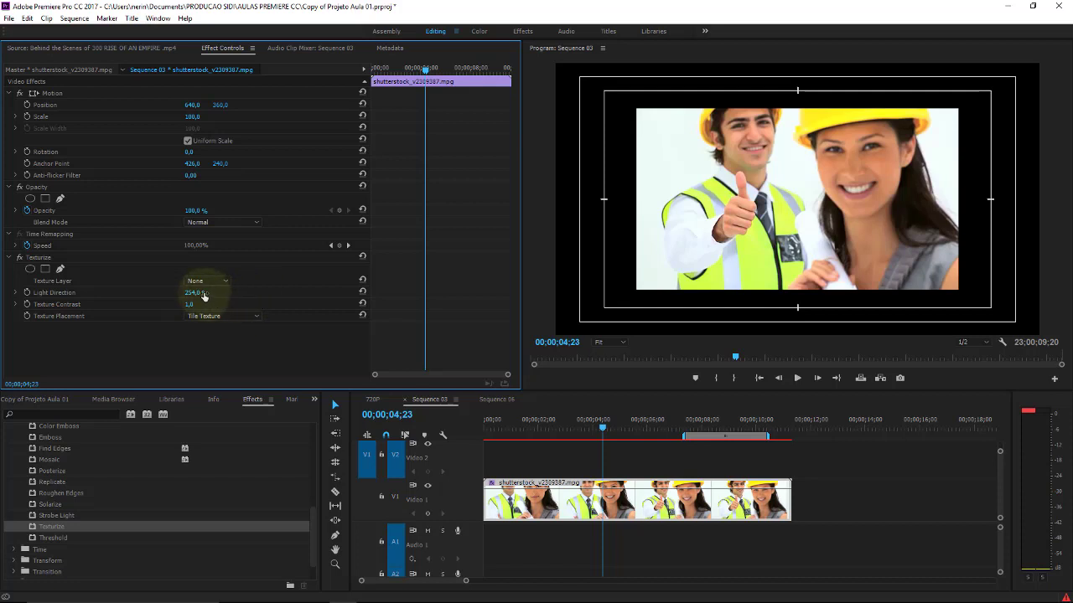
drag(204, 296, 199, 295)
drag(609, 425, 595, 425)
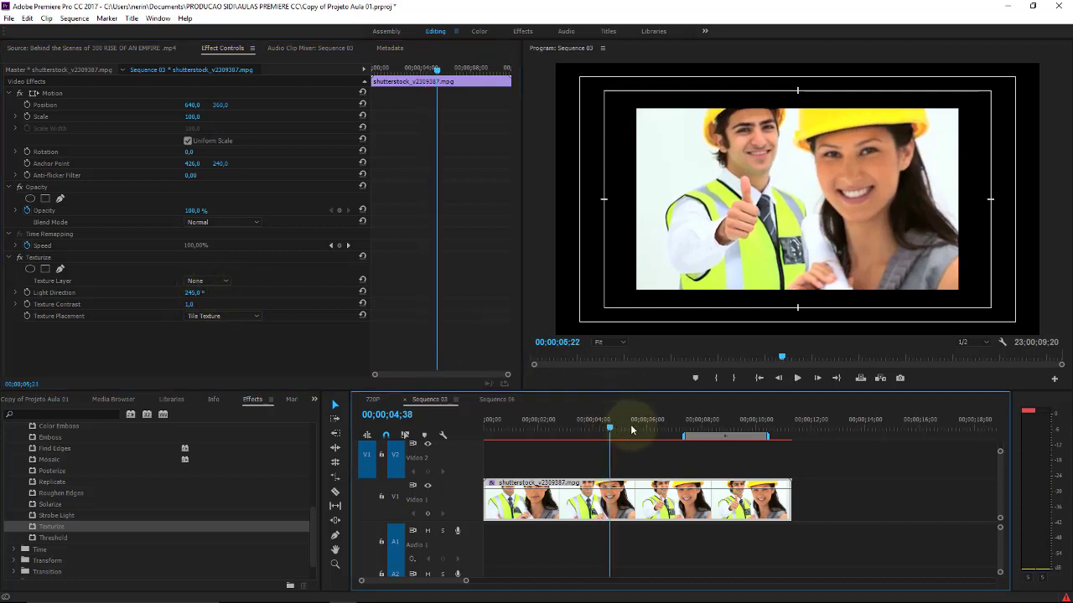
drag(189, 304, 239, 306)
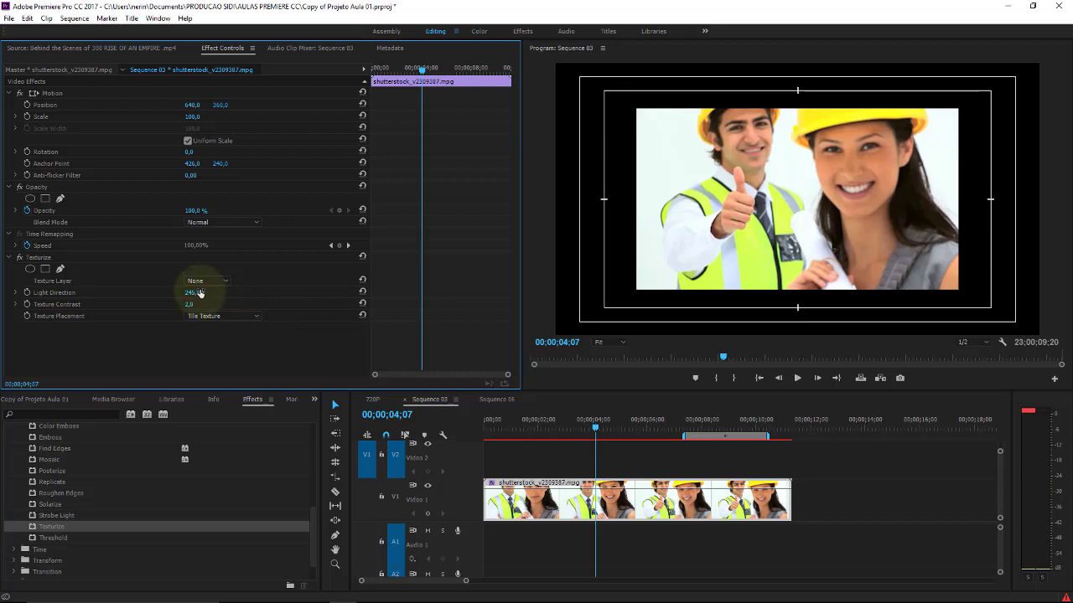
drag(597, 425, 600, 432)
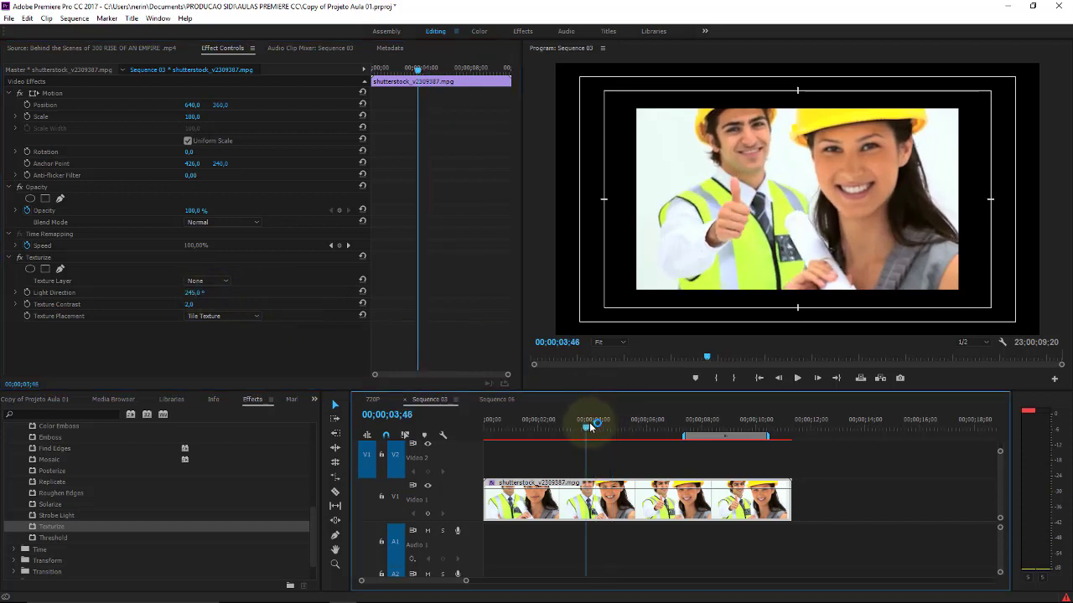
Step: Set Texture Placement to Center Texture and lower Texture Contrast to 0,0
click(220, 315)
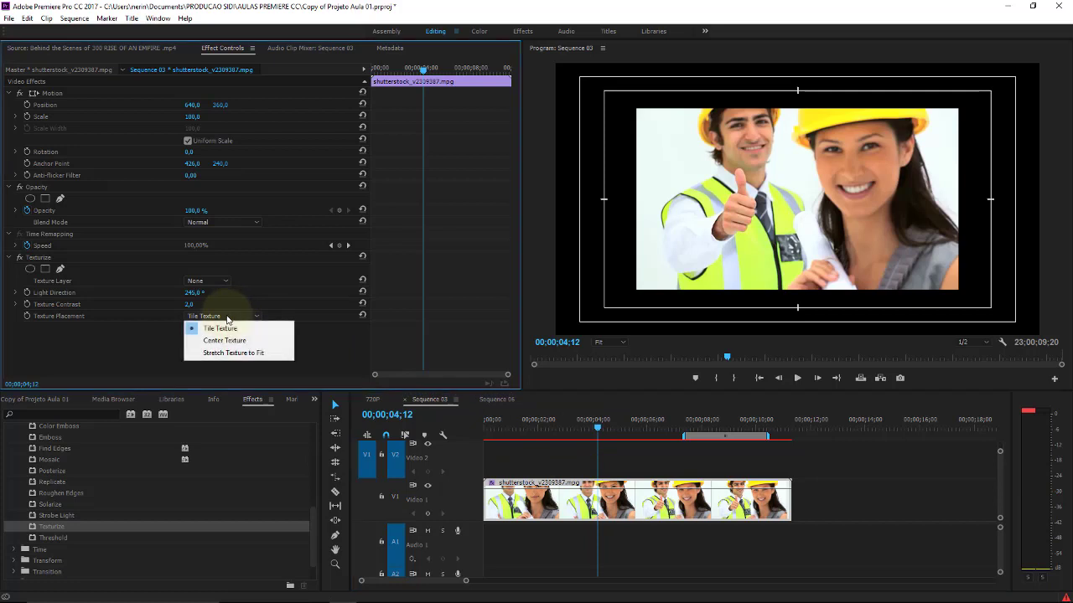
click(220, 326)
click(225, 315)
click(238, 340)
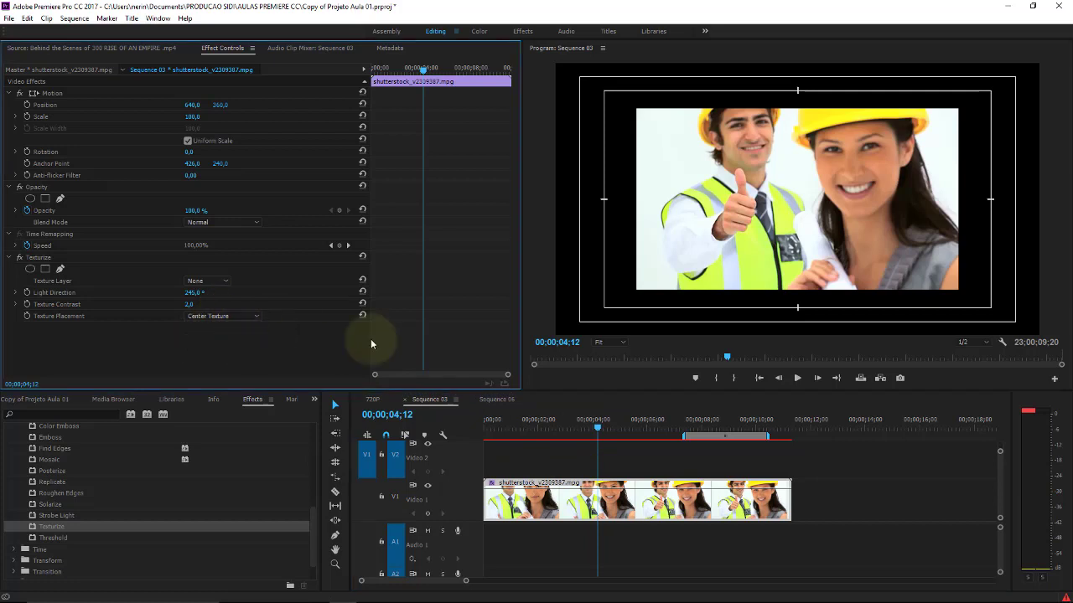
drag(586, 422, 579, 423)
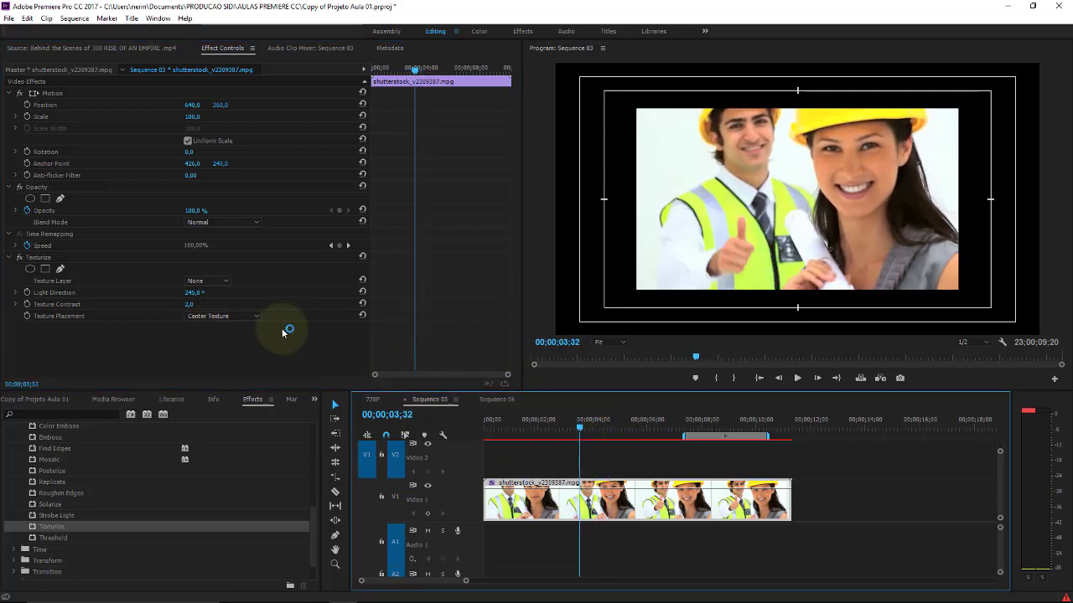
drag(196, 298, 210, 293)
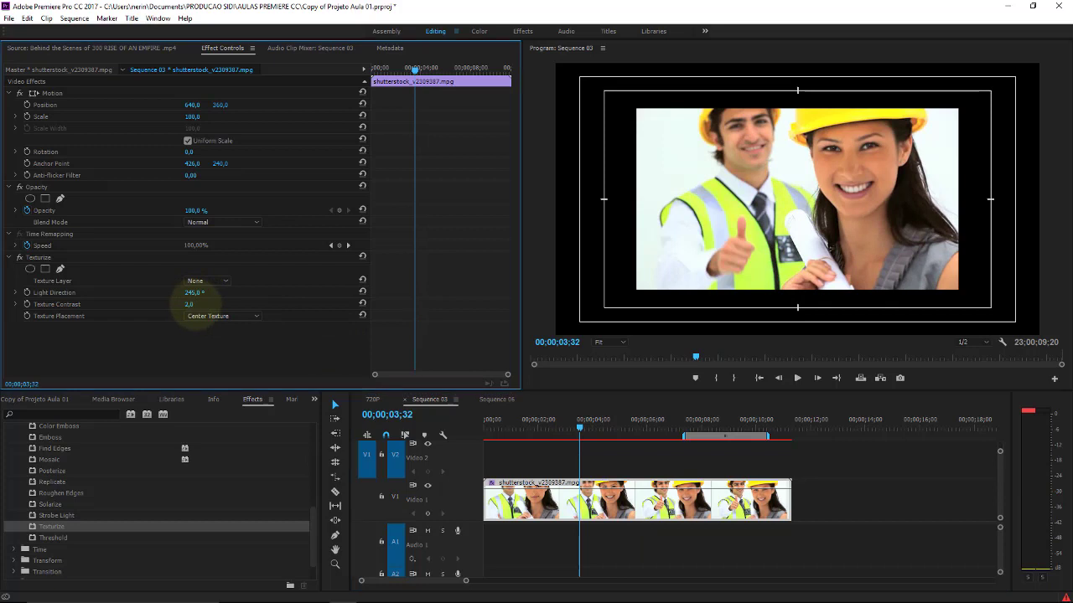
Step: Use Video 2 as the texture layer, with Texture Contrast 2,0 and a rotated light direction
click(206, 282)
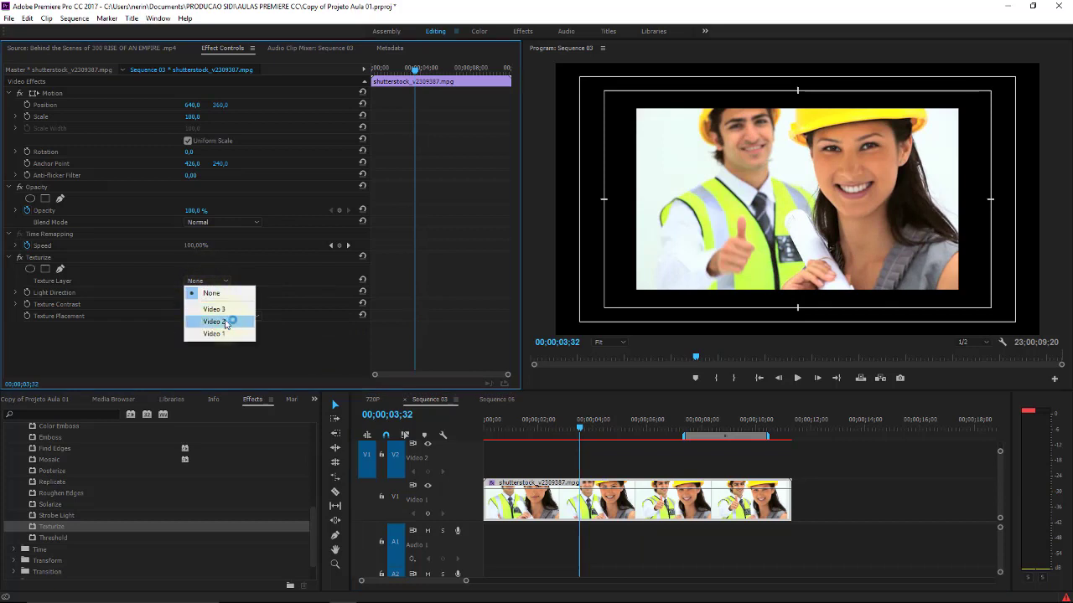
click(225, 324)
drag(616, 423, 578, 426)
drag(189, 305, 267, 300)
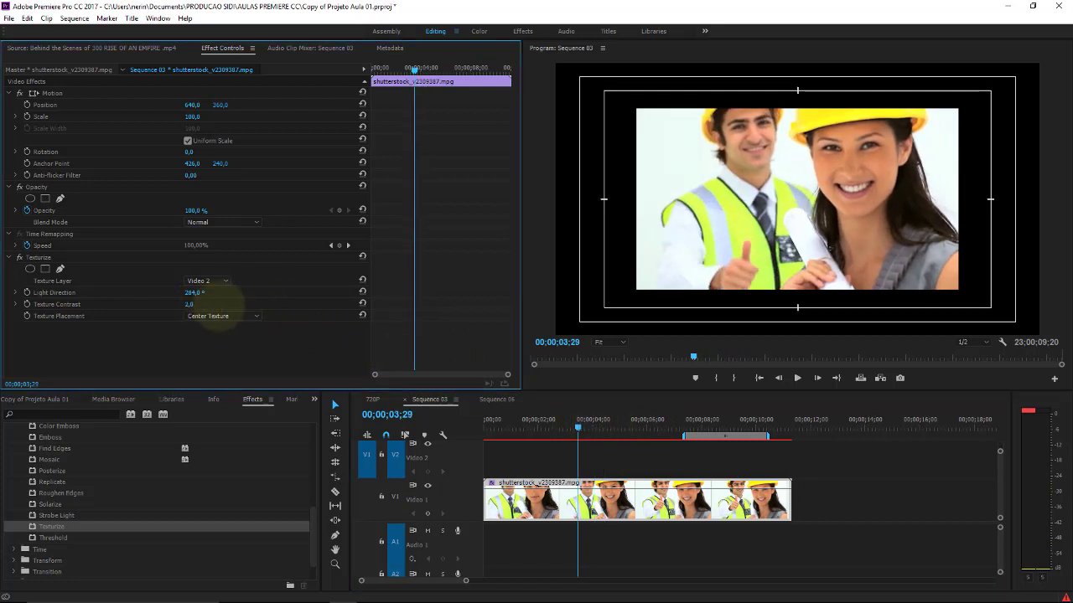
drag(192, 293, 230, 292)
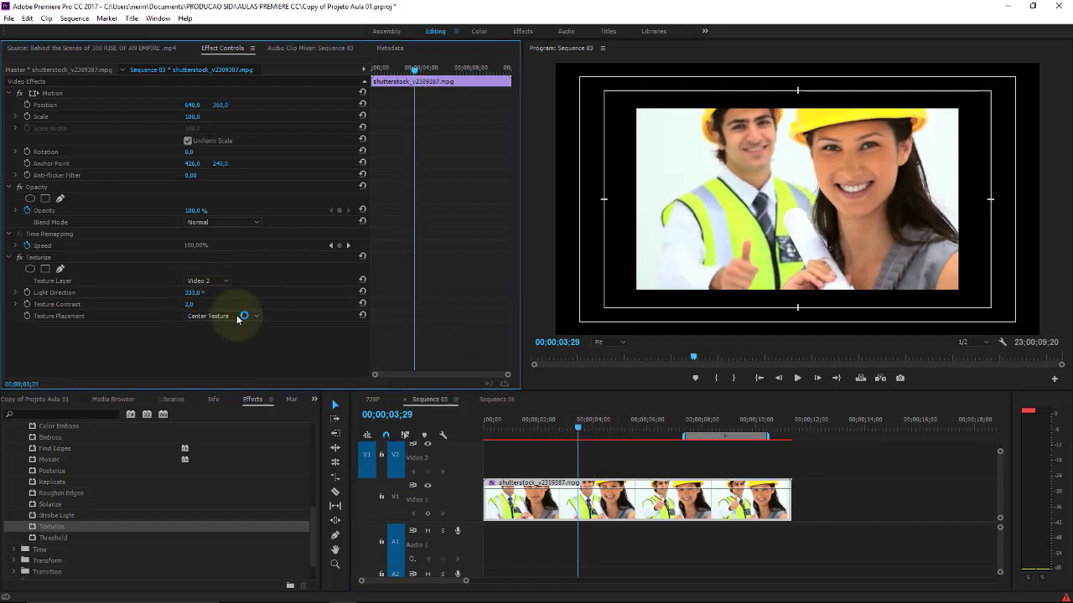
click(242, 315)
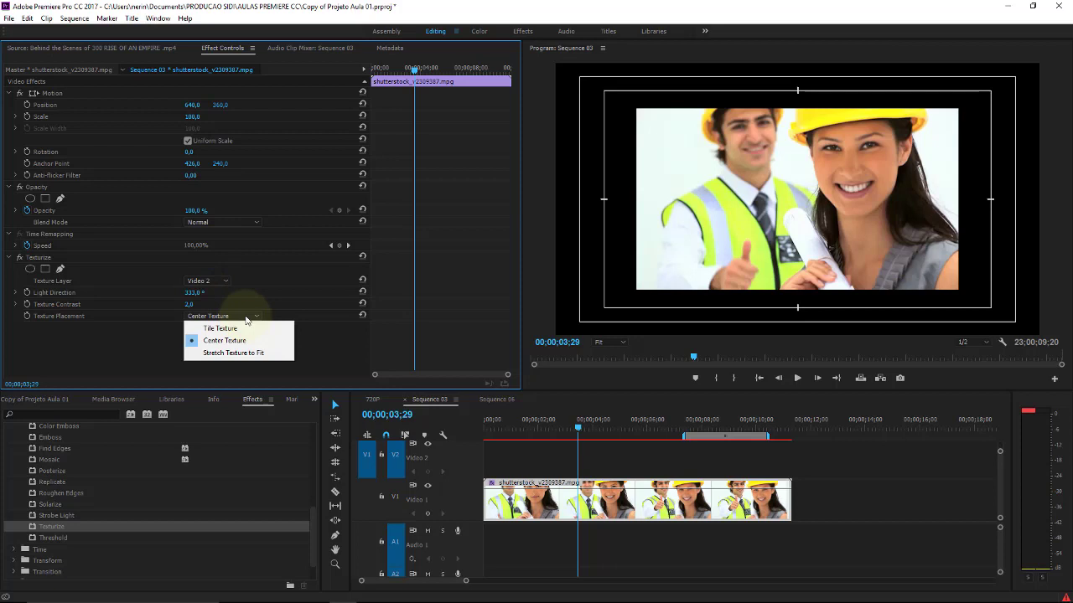
mouse_move(578, 421)
mouse_down()
mouse_move(694, 417)
mouse_move(648, 419)
mouse_up()
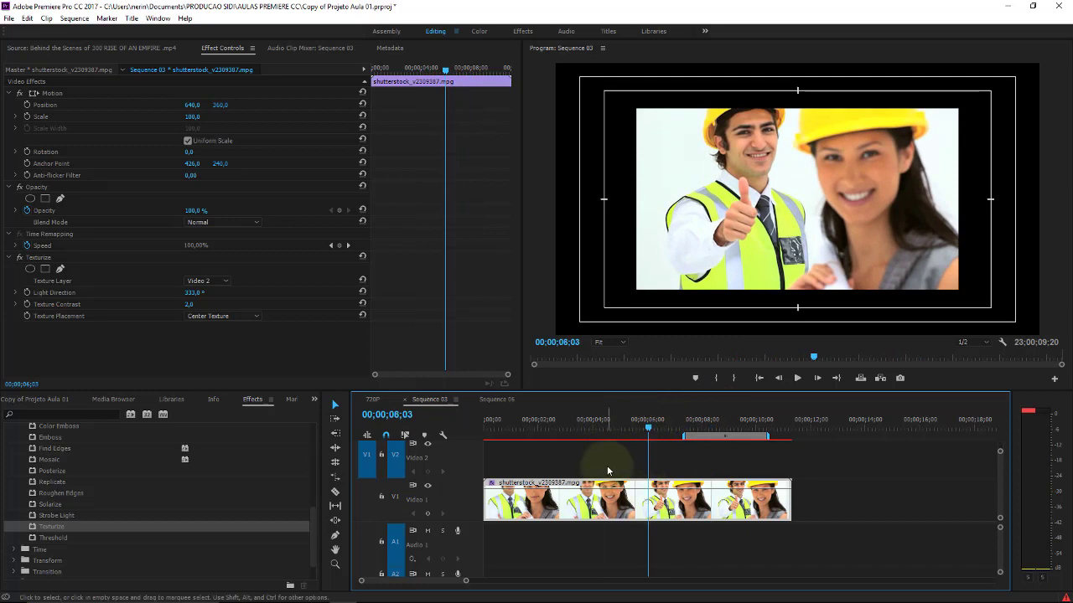
Step: Bring Light Direction to 300° and switch the Texture Layer to Video 1
click(608, 471)
drag(195, 296, 164, 292)
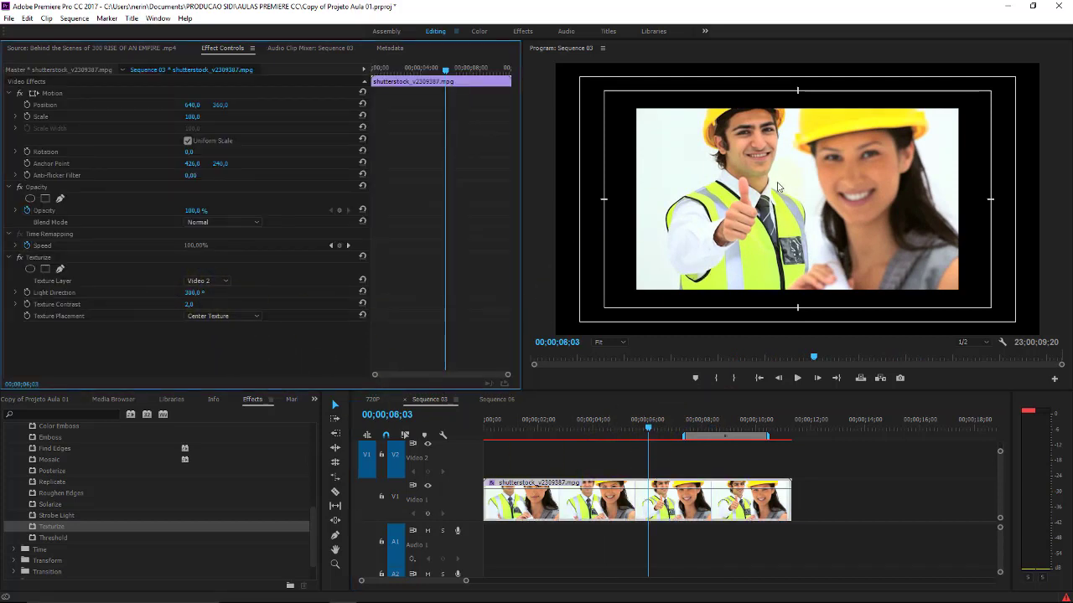
click(191, 306)
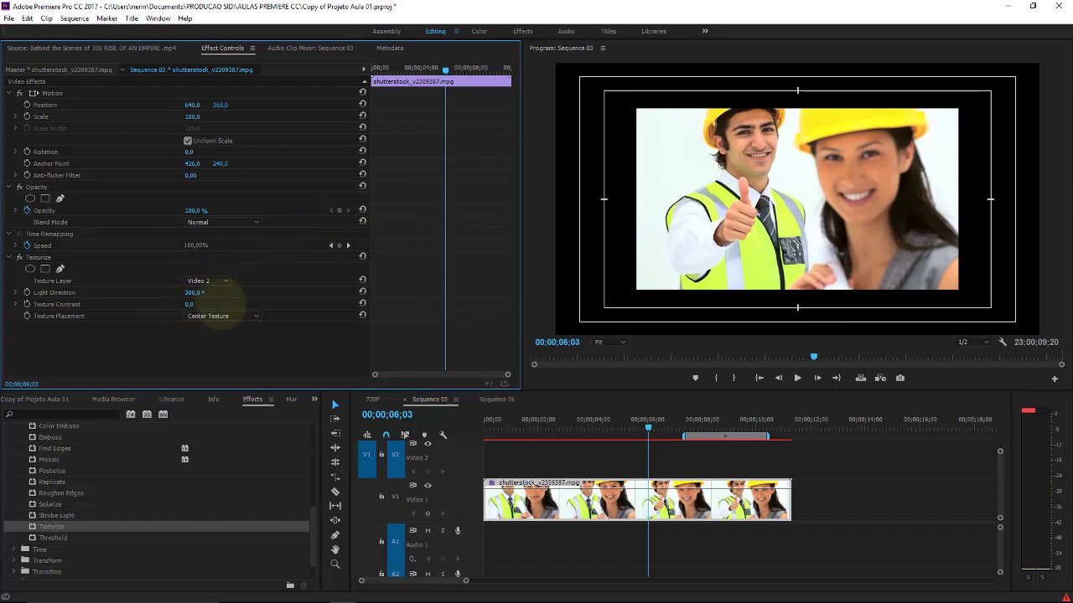
click(205, 281)
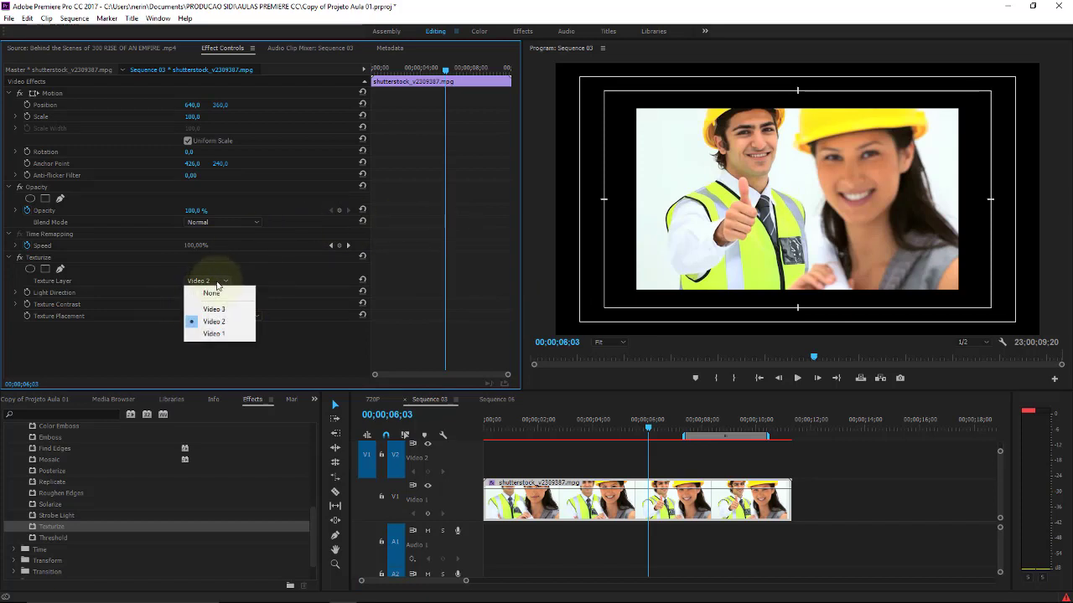
click(215, 335)
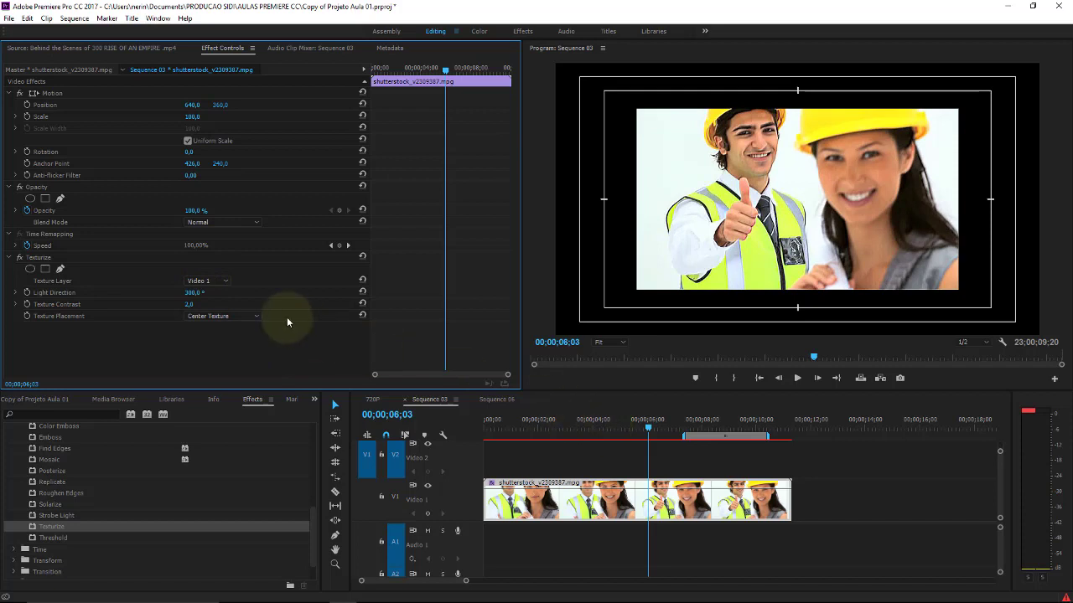
Step: Try Texture Contrast values 0,1 and 0, then undo back to 2,0
click(191, 307)
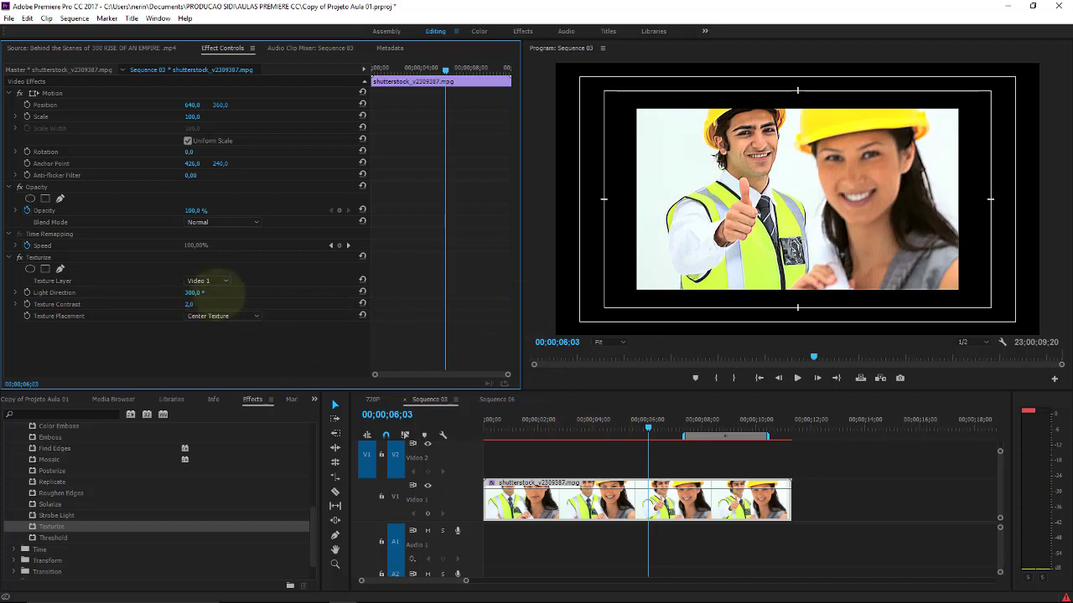
text(0,1)
key(Return)
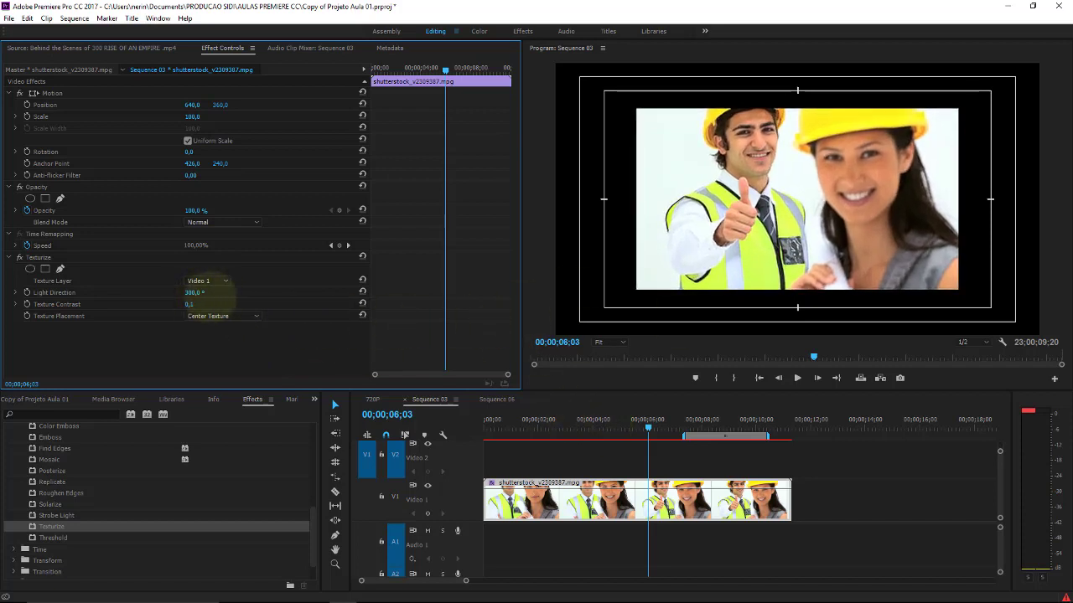
text(0)
key(Return)
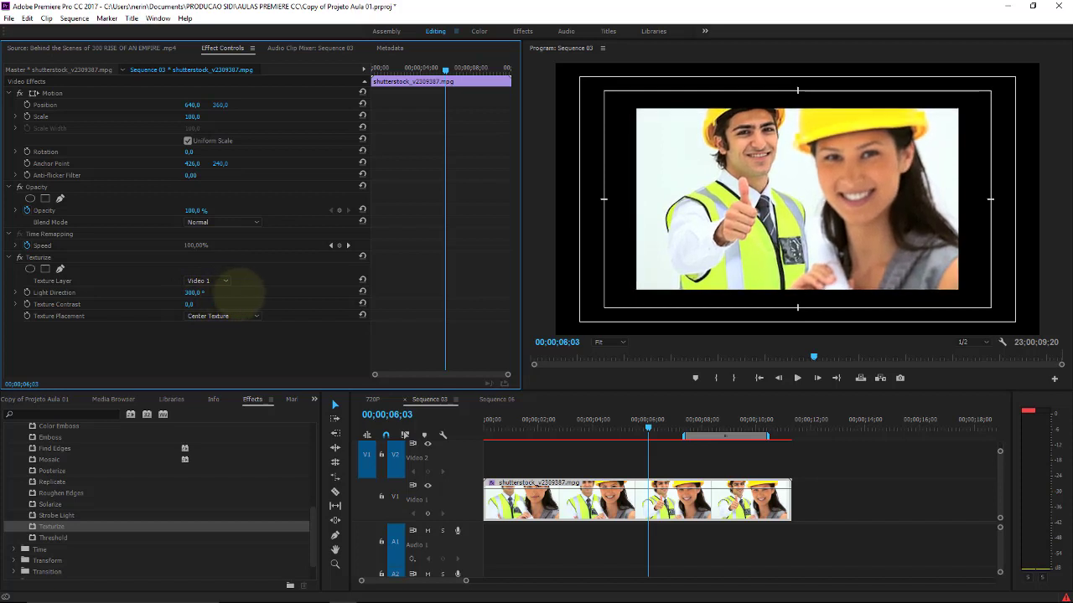
key(ctrl+z)
key(ctrl+z)
Step: Replace Texturize on the clip with the Threshold effect
click(33, 260)
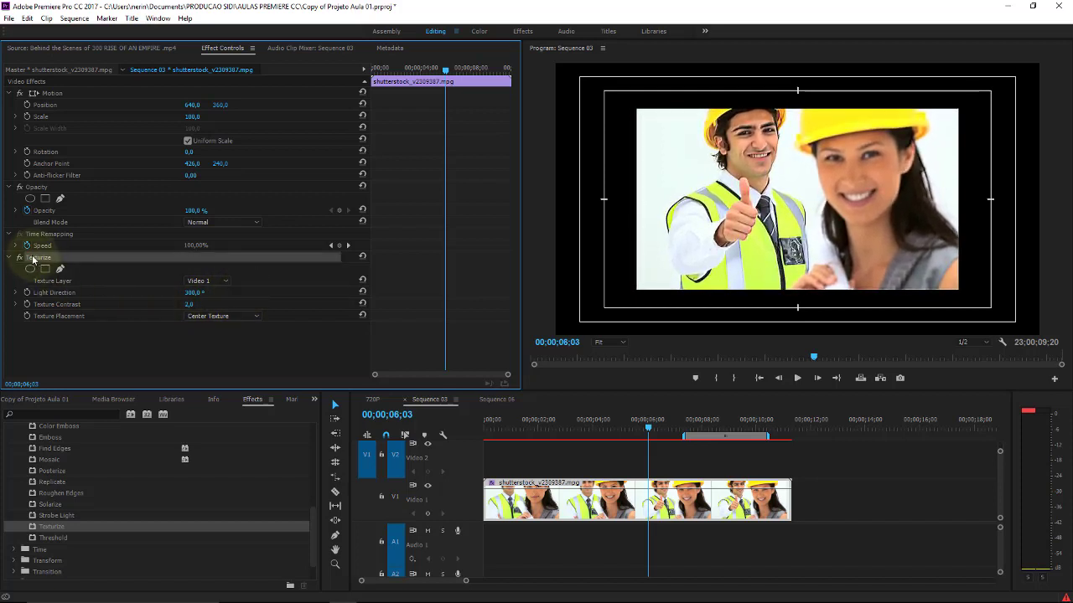
key(Delete)
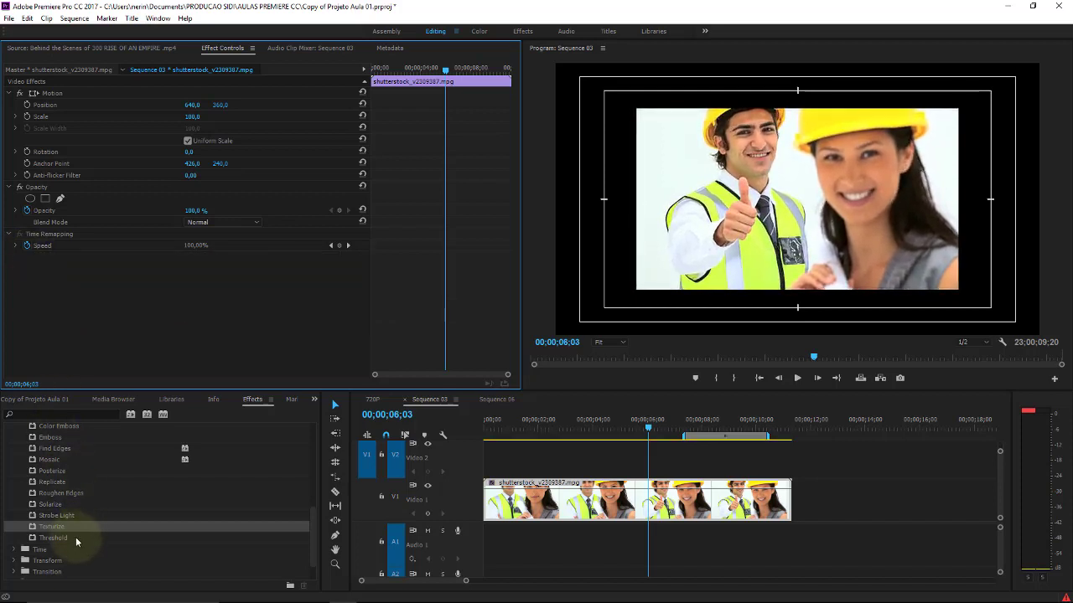
drag(70, 539, 537, 501)
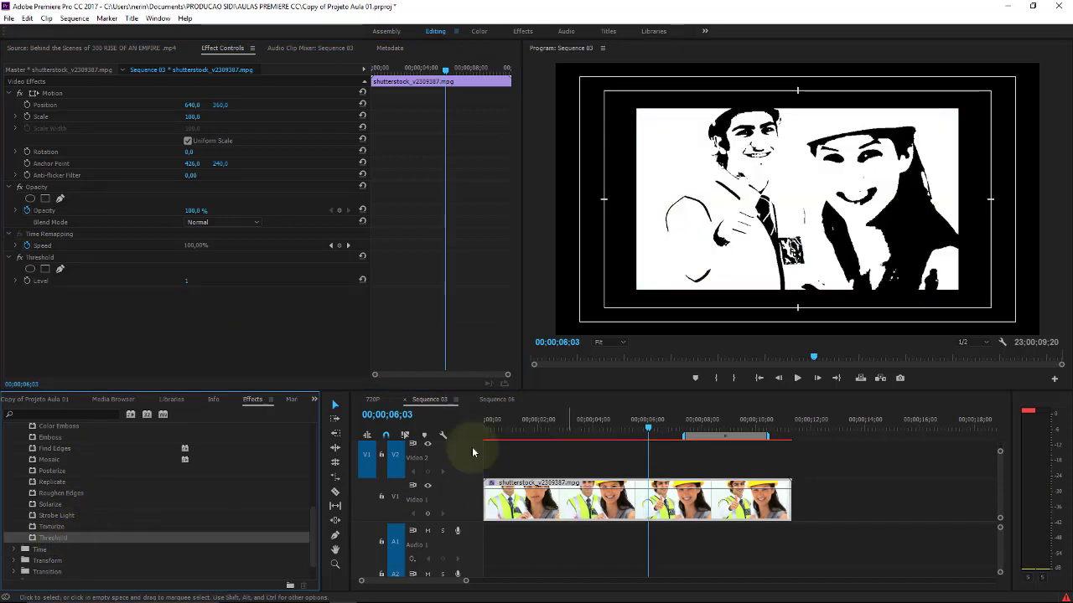
Step: Set Threshold Level to 1, preview the black-and-white clip, and collapse the Stylize folder
mouse_move(189, 282)
mouse_down()
mouse_move(151, 295)
mouse_move(364, 282)
mouse_up()
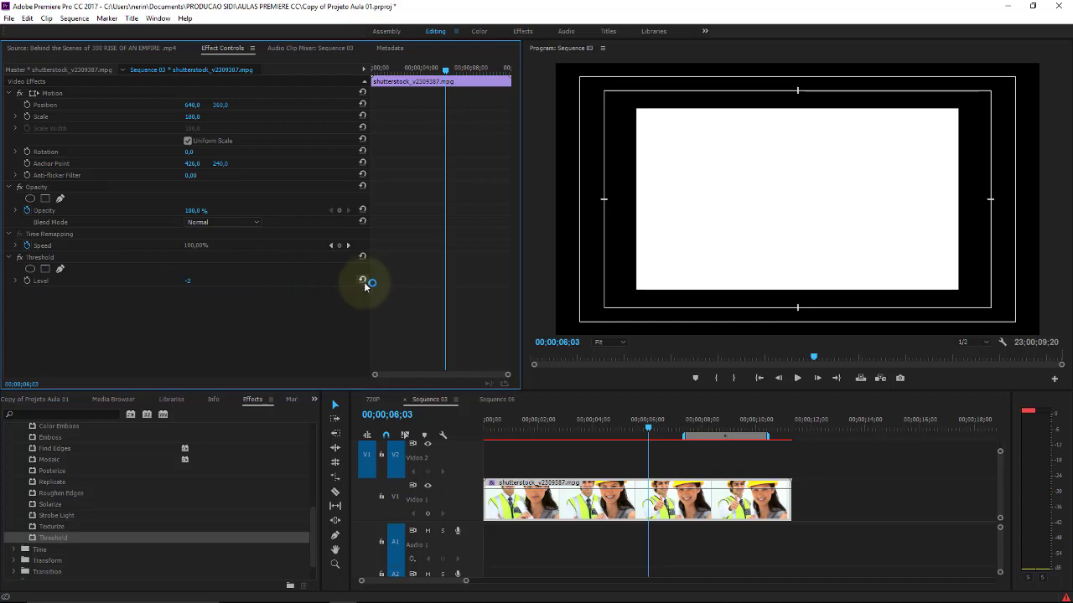
drag(551, 419, 668, 419)
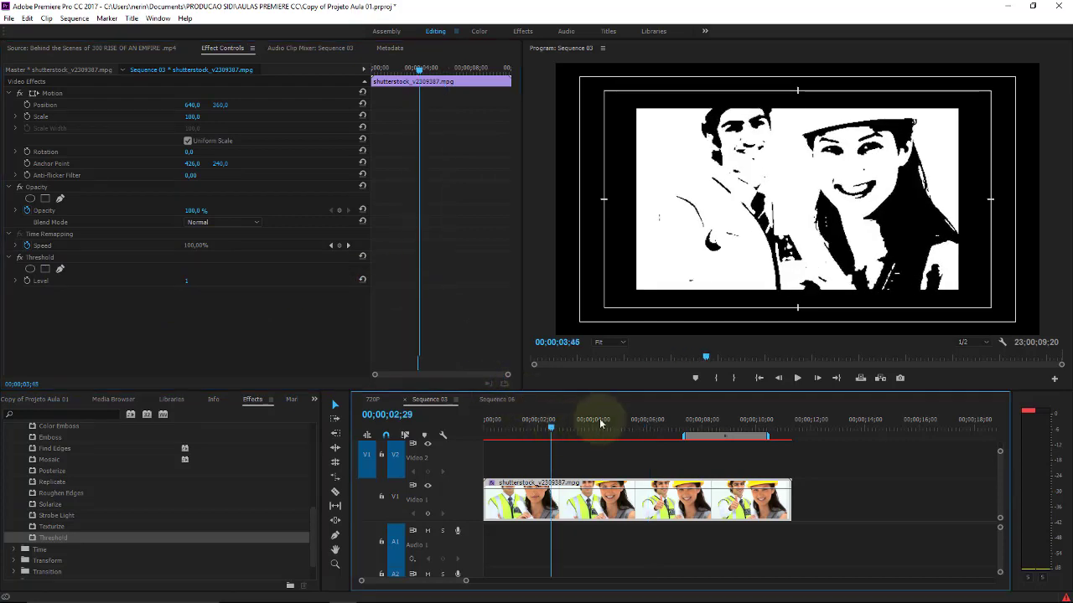
drag(493, 419, 623, 417)
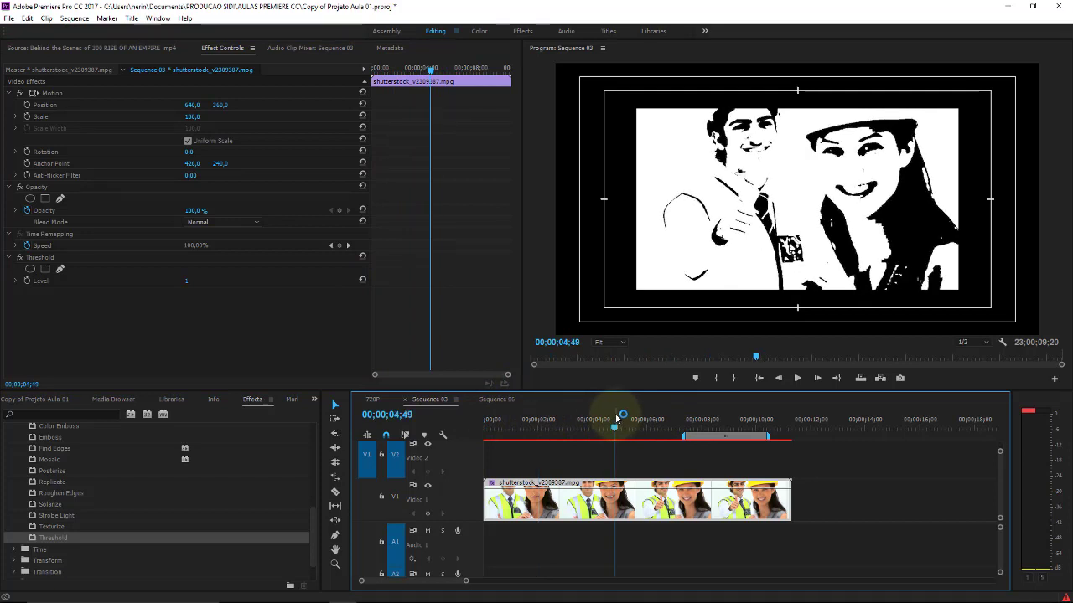
drag(314, 523, 311, 439)
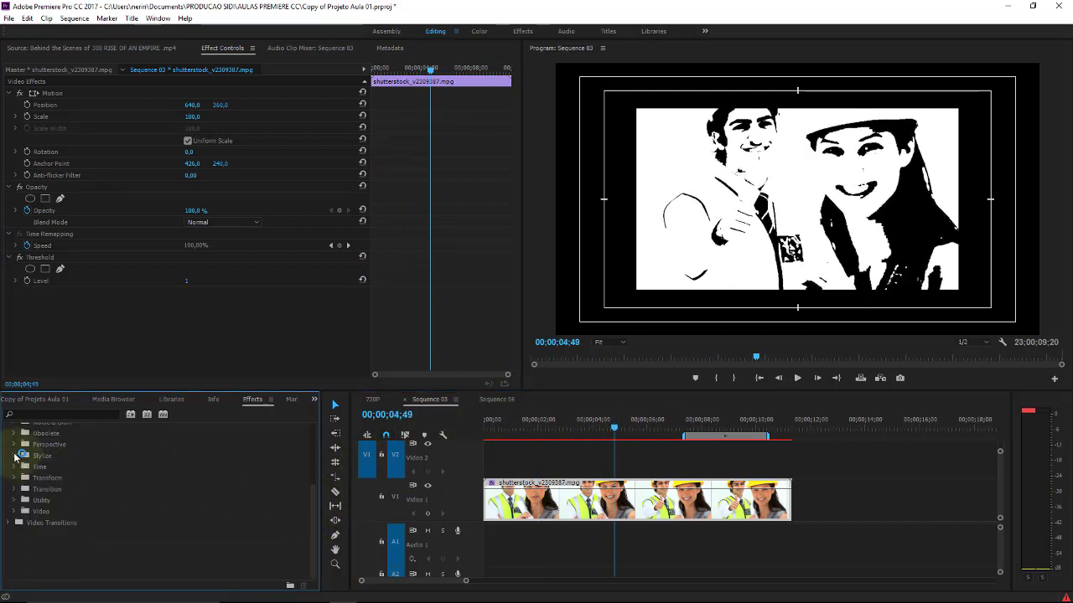
click(15, 456)
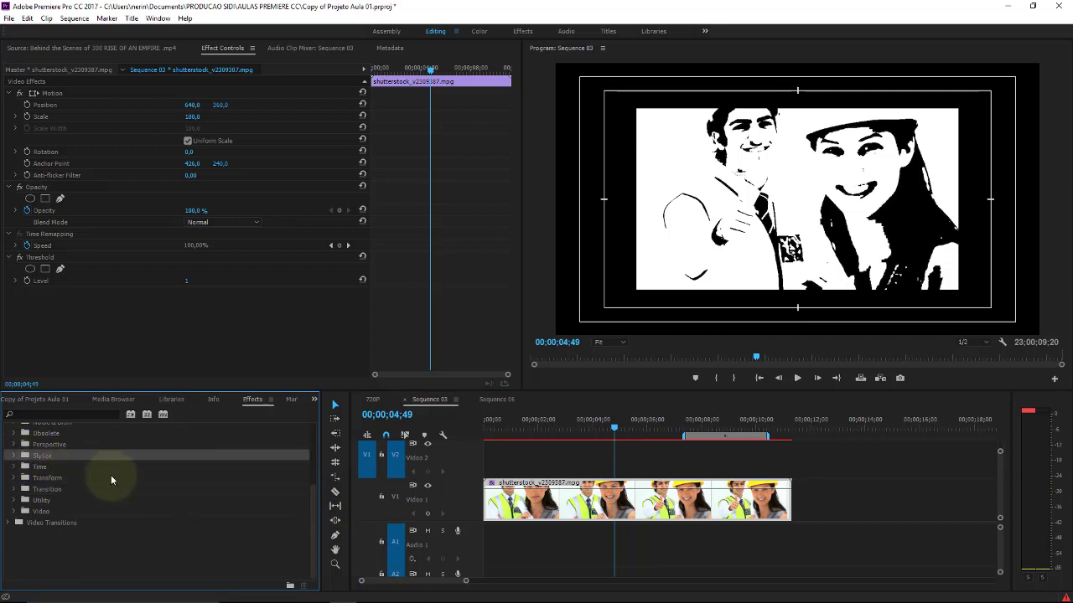